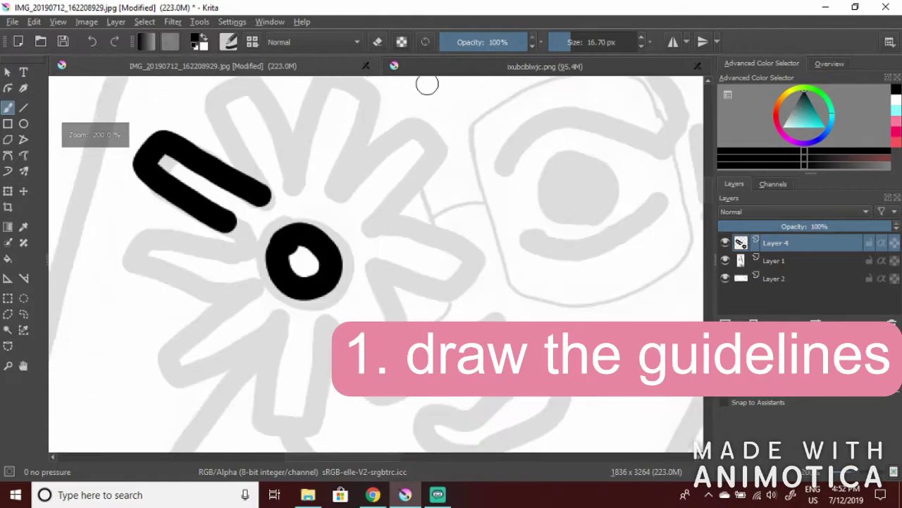
Trace the remaining flower petals and the stem over the sketch in black on Layer 4
mouse_move(261, 194)
mouse_down()
mouse_move(224, 95)
mouse_move(283, 159)
mouse_move(302, 121)
mouse_move(357, 95)
mouse_move(328, 180)
mouse_move(368, 208)
mouse_up()
mouse_move(243, 234)
mouse_down()
mouse_move(146, 248)
mouse_move(228, 271)
mouse_move(173, 336)
mouse_move(238, 316)
mouse_move(251, 368)
mouse_move(288, 377)
mouse_move(307, 323)
mouse_move(368, 391)
mouse_move(342, 304)
mouse_move(433, 339)
mouse_move(379, 270)
mouse_move(439, 267)
mouse_move(367, 209)
mouse_up()
scroll(611, 206, down, 3)
scroll(512, 303, up, 1)
drag(347, 405, 464, 215)
scroll(413, 446, right, 5)
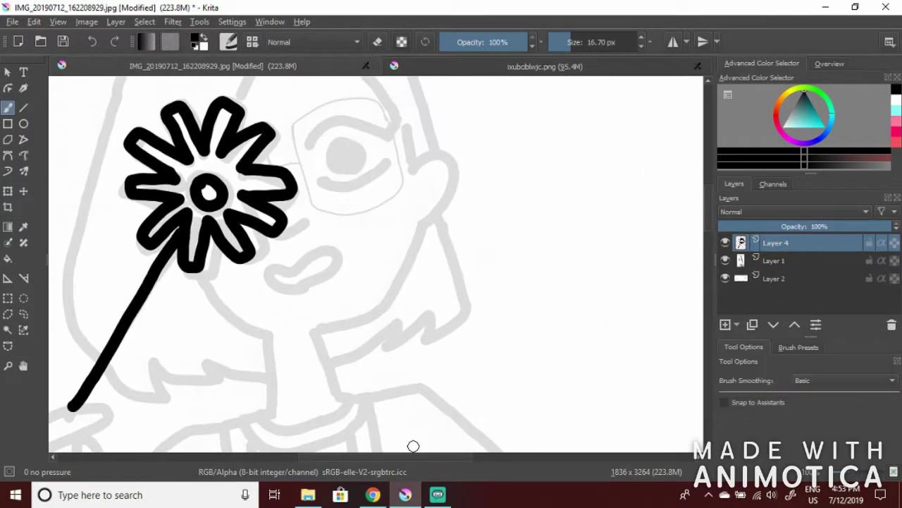
Trace the upper lid, pupil, lower lid, nose and lips over the sketched face
mouse_move(310, 145)
mouse_down()
mouse_move(382, 122)
mouse_move(399, 125)
mouse_up()
mouse_move(349, 141)
mouse_down()
mouse_move(356, 155)
mouse_move(335, 166)
mouse_move(346, 137)
mouse_up()
mouse_move(315, 170)
mouse_down()
mouse_move(358, 180)
mouse_move(386, 163)
mouse_up()
drag(286, 233, 312, 224)
drag(285, 271, 307, 283)
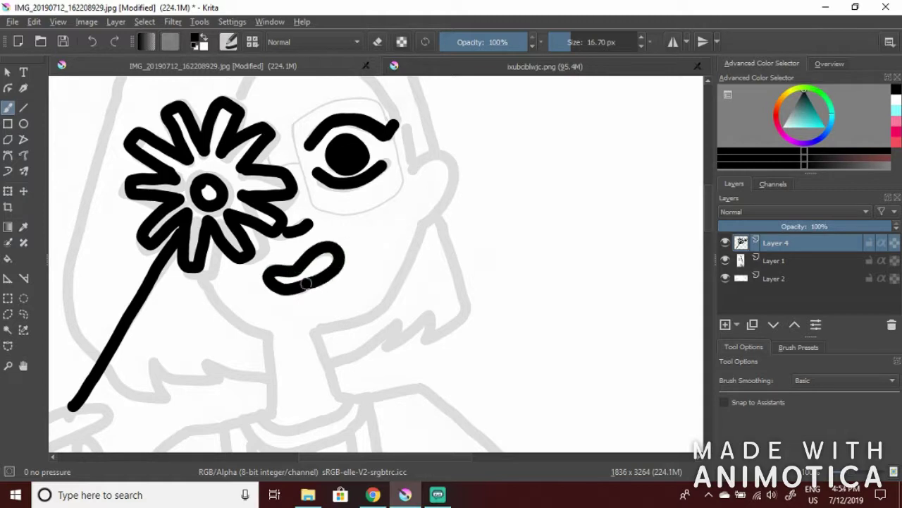
mouse_move(203, 278)
mouse_down()
mouse_move(268, 343)
mouse_move(271, 408)
mouse_up()
drag(316, 326, 341, 393)
mouse_move(313, 325)
mouse_down()
mouse_move(375, 310)
mouse_move(412, 232)
mouse_up()
click(91, 43)
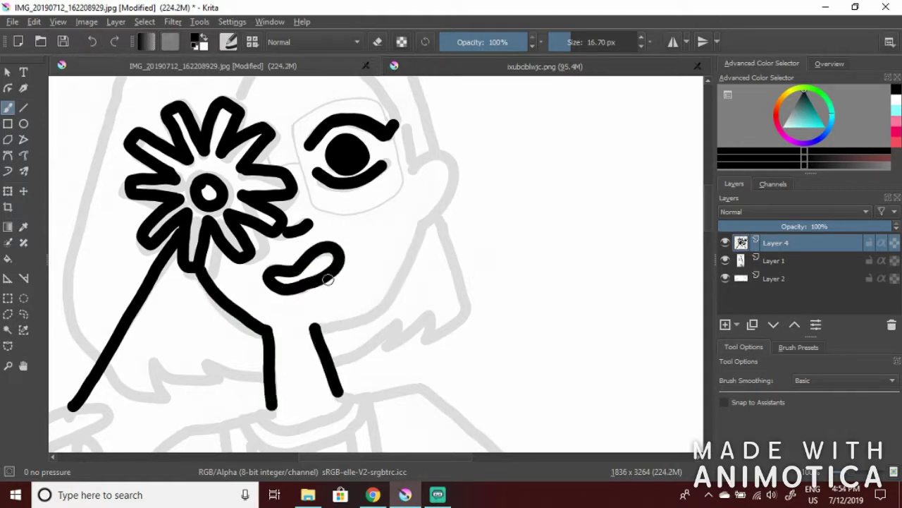
click(91, 42)
click(91, 43)
Trace the cheek under the flower, both neck lines, the jaw, the ear and the sideburn
mouse_move(193, 274)
mouse_down()
mouse_move(213, 311)
mouse_move(262, 329)
mouse_move(268, 406)
mouse_up()
drag(314, 326, 341, 394)
mouse_move(315, 325)
mouse_down()
mouse_move(382, 302)
mouse_move(419, 232)
mouse_up()
mouse_move(415, 169)
mouse_down()
mouse_move(448, 223)
mouse_move(424, 229)
mouse_up()
drag(405, 122, 414, 168)
Trace the hair outline with its jagged lower ends, the crown and the hairline above the forehead
mouse_move(337, 365)
mouse_down()
mouse_move(418, 344)
mouse_move(459, 304)
mouse_move(443, 229)
mouse_up()
mouse_move(106, 361)
mouse_down()
mouse_move(210, 368)
mouse_move(251, 382)
mouse_move(74, 327)
mouse_move(92, 159)
mouse_move(111, 85)
mouse_up()
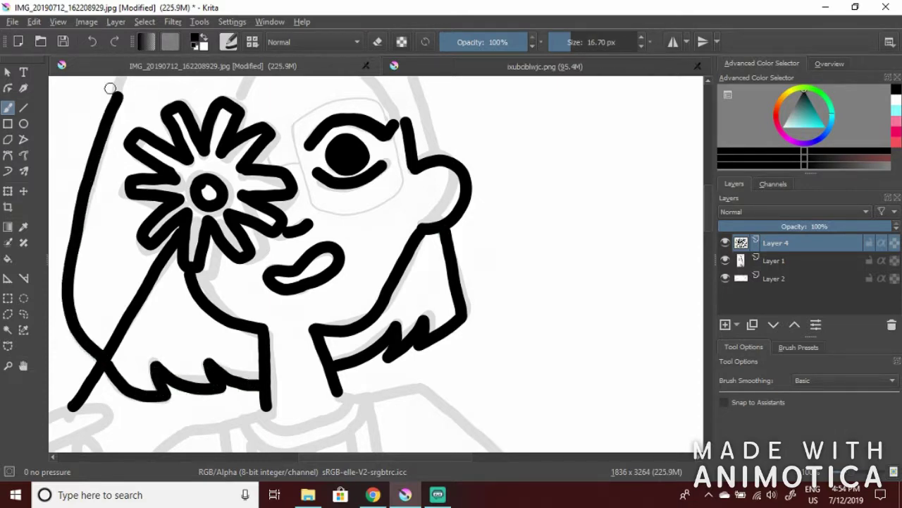
key(minus)
mouse_move(113, 245)
mouse_down()
mouse_move(123, 218)
mouse_move(182, 177)
mouse_move(271, 168)
mouse_move(274, 206)
mouse_move(324, 282)
mouse_up()
mouse_move(192, 248)
mouse_down()
mouse_move(246, 219)
mouse_move(271, 225)
mouse_move(298, 256)
mouse_up()
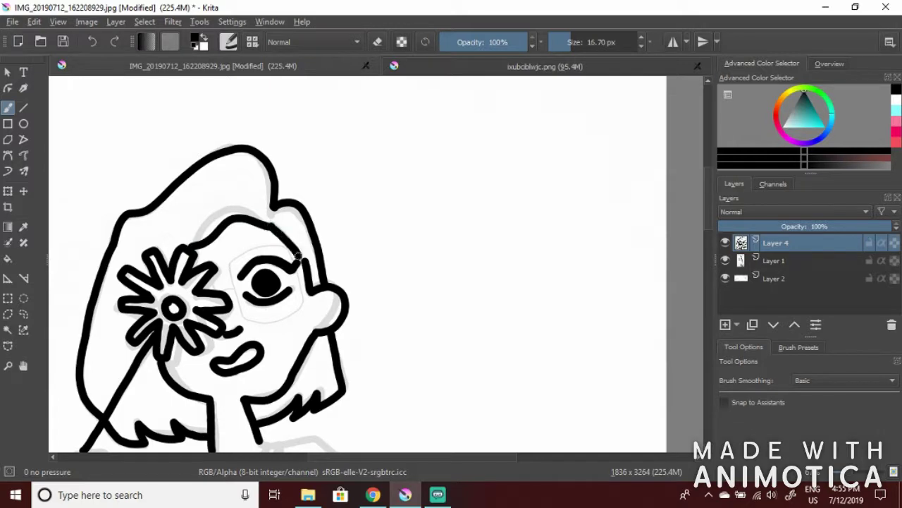
Trace both shoulder lines, the outer edge of the raised arm's sleeve and the double collar line at the neck
scroll(232, 298, down, 2)
drag(708, 255, 708, 310)
scroll(240, 211, up, 2)
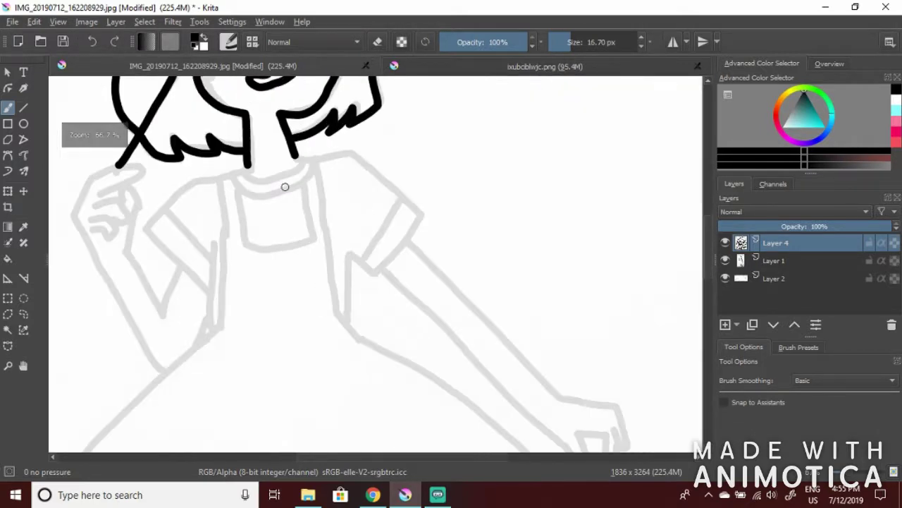
drag(251, 168, 193, 180)
drag(294, 157, 355, 150)
mouse_move(195, 180)
mouse_down()
mouse_move(155, 220)
mouse_move(177, 258)
mouse_move(208, 291)
mouse_up()
drag(247, 169, 291, 173)
mouse_move(250, 194)
mouse_down()
mouse_move(301, 187)
mouse_move(310, 161)
mouse_up()
Trace the pinafore's bodice sides, shoulder straps, square neckline and the waist on the raised arm's side
drag(334, 241, 336, 309)
drag(225, 248, 222, 317)
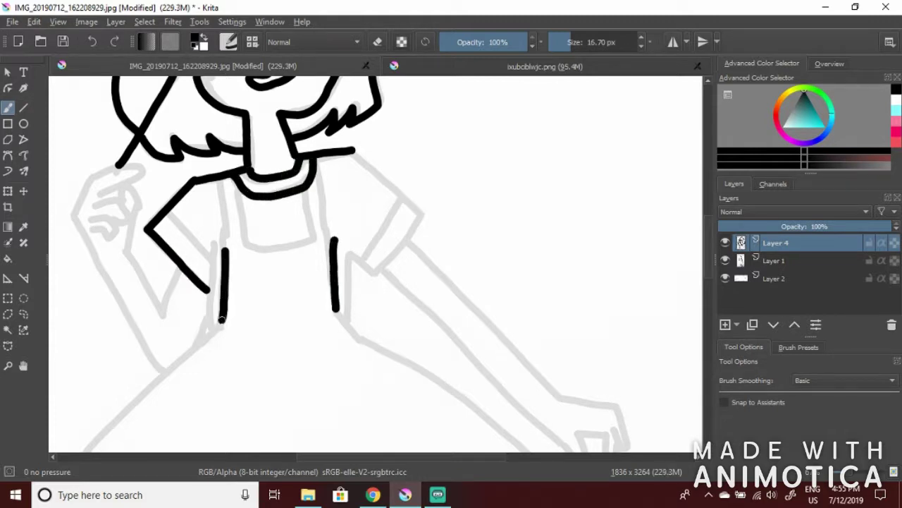
drag(225, 248, 219, 177)
mouse_move(235, 182)
mouse_down()
mouse_move(246, 241)
mouse_move(303, 238)
mouse_move(311, 184)
mouse_up()
drag(321, 161, 331, 246)
mouse_move(210, 244)
mouse_down()
mouse_move(212, 329)
mouse_move(182, 350)
mouse_up()
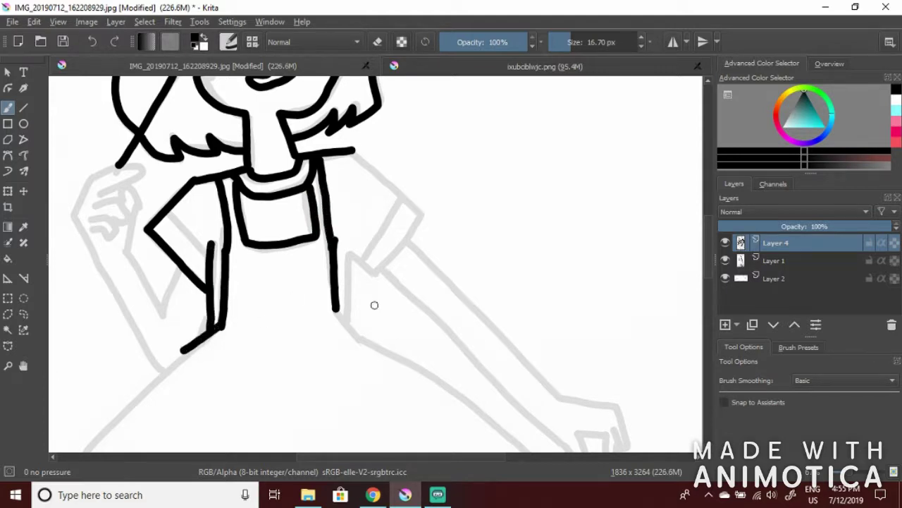
Trace the waist and sleeve on the lowered arm's side and the cuff lines of both sleeves
drag(347, 325, 365, 341)
mouse_move(346, 321)
mouse_down()
mouse_move(346, 268)
mouse_move(375, 270)
mouse_move(411, 234)
mouse_up()
drag(369, 163, 423, 217)
drag(364, 253, 401, 201)
drag(168, 211, 208, 246)
Trace the bent raised arm and the hand with its curled fingers holding the flower stem
mouse_move(127, 248)
mouse_down()
mouse_move(158, 297)
mouse_move(177, 281)
mouse_up()
mouse_move(74, 217)
mouse_down()
mouse_move(134, 331)
mouse_move(183, 354)
mouse_up()
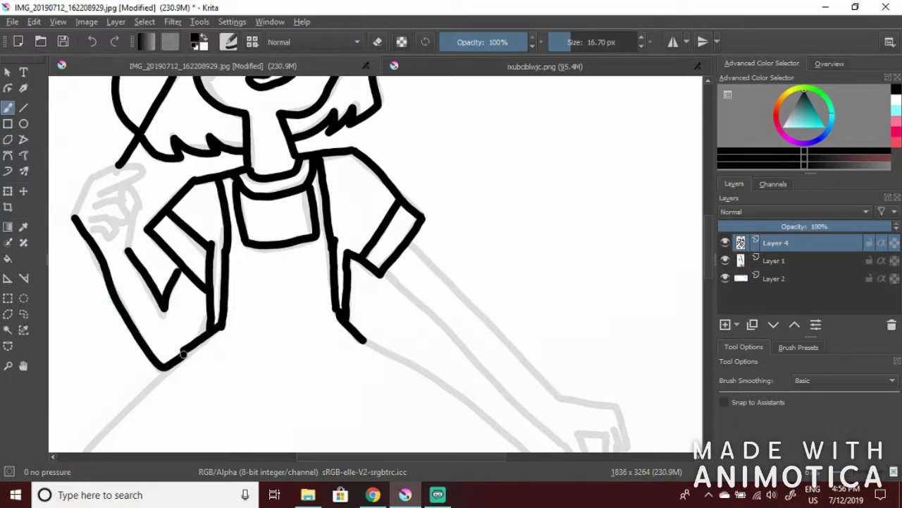
mouse_move(73, 216)
mouse_down()
mouse_move(90, 178)
mouse_move(134, 166)
mouse_move(141, 176)
mouse_move(97, 194)
mouse_up()
mouse_move(92, 205)
mouse_down()
mouse_move(113, 199)
mouse_move(126, 225)
mouse_up()
drag(124, 224, 93, 221)
drag(127, 186, 136, 224)
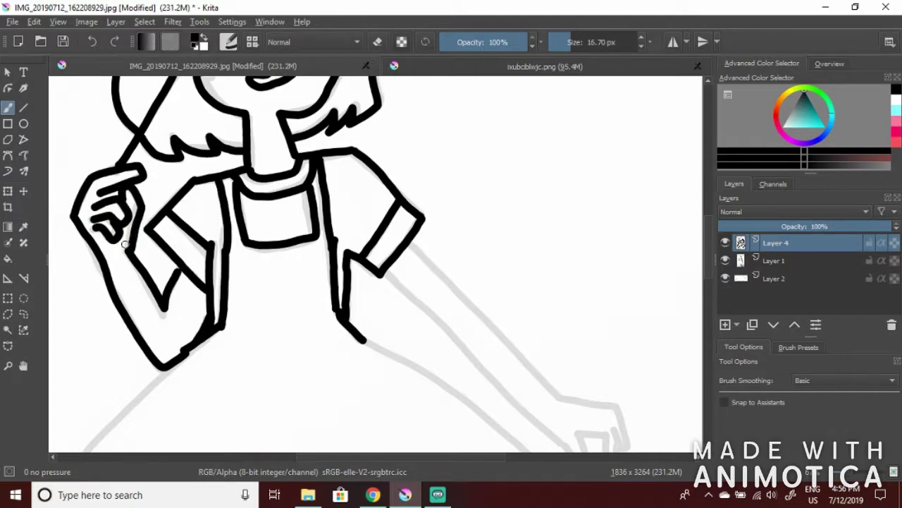
Trace both edges of the lowered arm from the sleeve cuff to the wrist
drag(386, 272, 439, 324)
drag(412, 241, 557, 403)
drag(437, 322, 554, 444)
scroll(625, 427, down, 2)
drag(642, 401, 642, 221)
scroll(643, 221, up, 4)
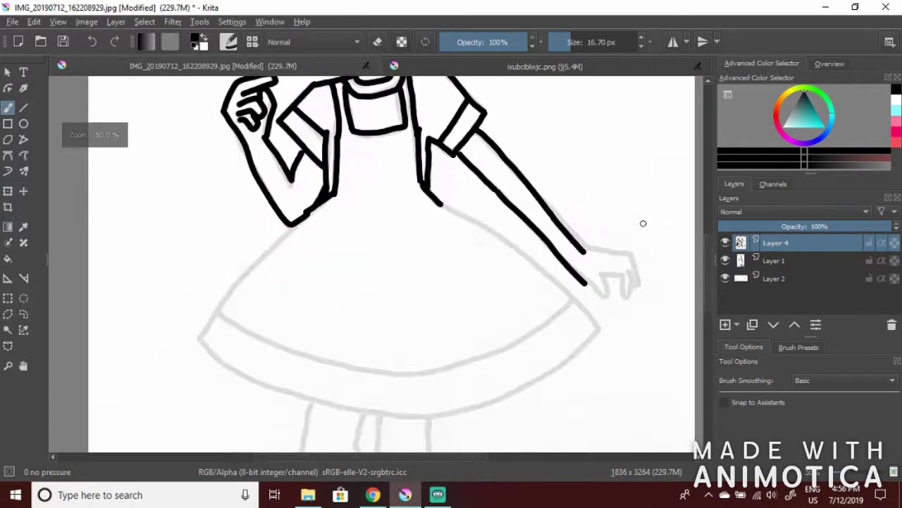
mouse_move(430, 296)
mouse_down()
mouse_move(484, 332)
mouse_move(476, 270)
mouse_move(555, 284)
mouse_move(563, 296)
mouse_move(557, 212)
mouse_up()
mouse_move(432, 201)
mouse_down()
mouse_move(543, 210)
mouse_move(562, 244)
mouse_up()
click(90, 42)
click(90, 42)
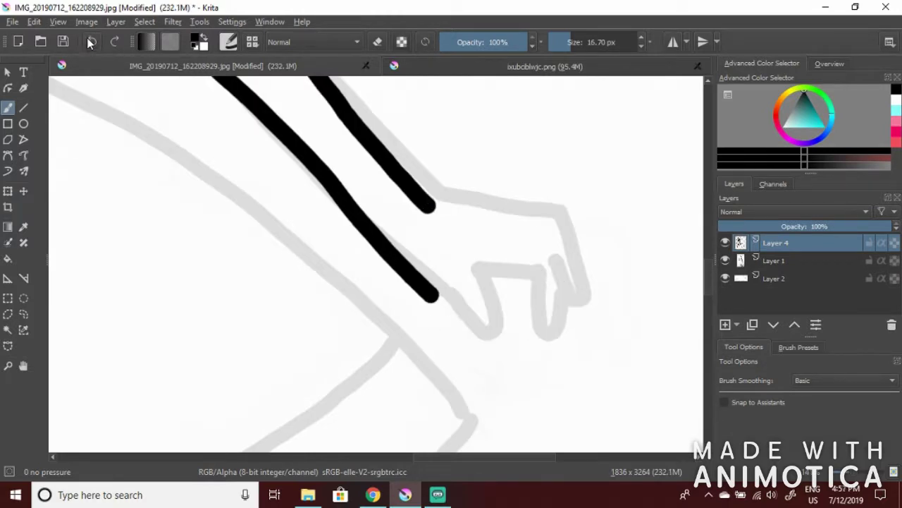
Trace the lowered hand with its fingers, joining it to both edges of the wrist
mouse_move(436, 209)
mouse_down()
mouse_move(534, 210)
mouse_move(540, 289)
mouse_move(528, 252)
mouse_up()
mouse_move(437, 296)
mouse_down()
mouse_move(468, 342)
mouse_move(524, 258)
mouse_up()
key(minus)
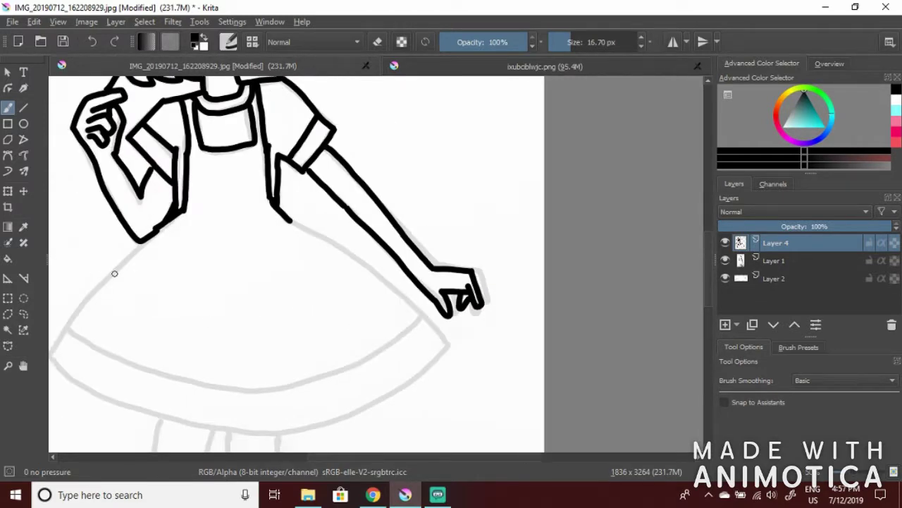
Trace both sides of the skirt, its curved lower hem and the hem band line above it
drag(62, 335, 144, 237)
mouse_move(288, 220)
mouse_down()
mouse_move(419, 321)
mouse_move(442, 356)
mouse_up()
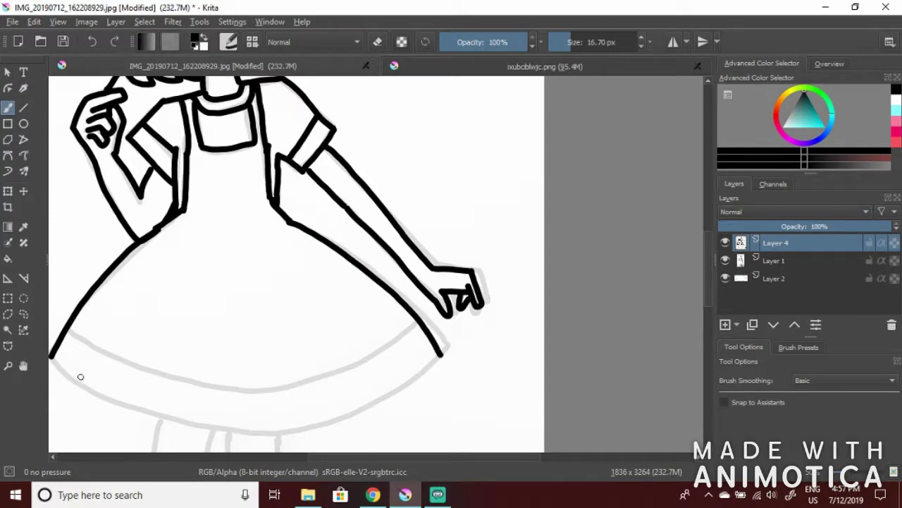
mouse_move(54, 361)
mouse_down()
mouse_move(135, 412)
mouse_move(378, 396)
mouse_move(442, 356)
mouse_up()
mouse_move(68, 329)
mouse_down()
mouse_move(120, 360)
mouse_move(385, 347)
mouse_move(417, 319)
mouse_up()
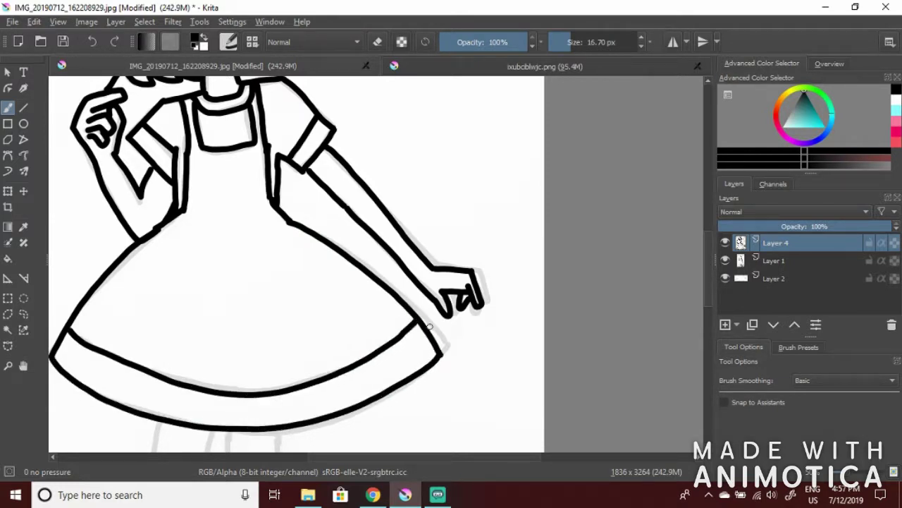
Trace both legs below the skirt and the boots with their sole lines
key(minus)
drag(709, 246, 709, 286)
scroll(349, 322, up, 1)
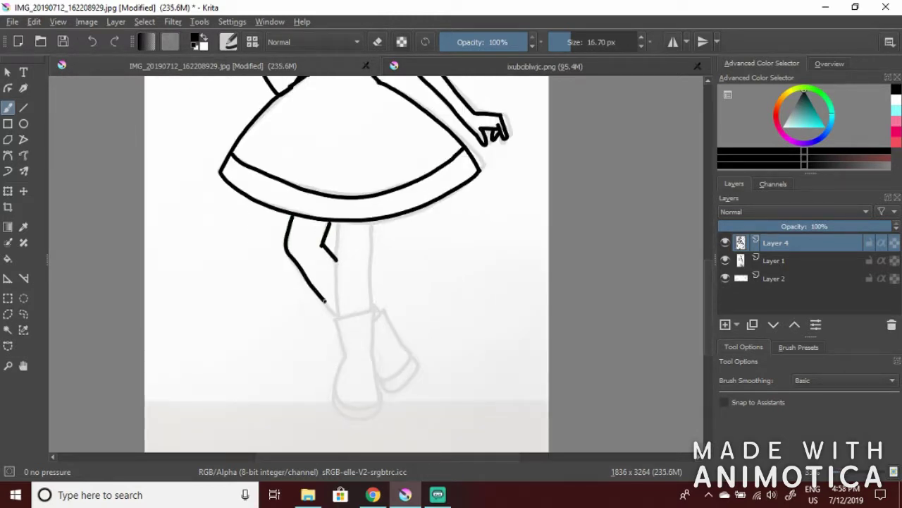
drag(336, 286, 333, 223)
drag(372, 312, 370, 224)
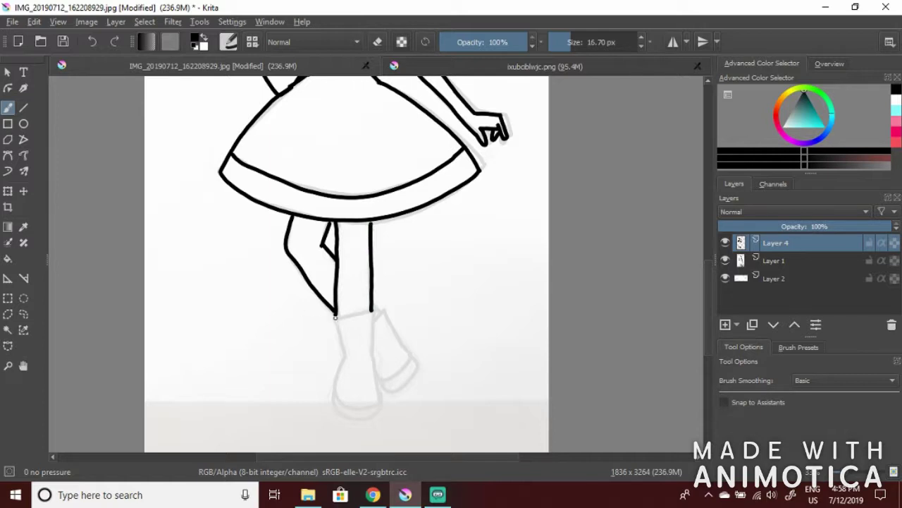
drag(345, 352, 336, 411)
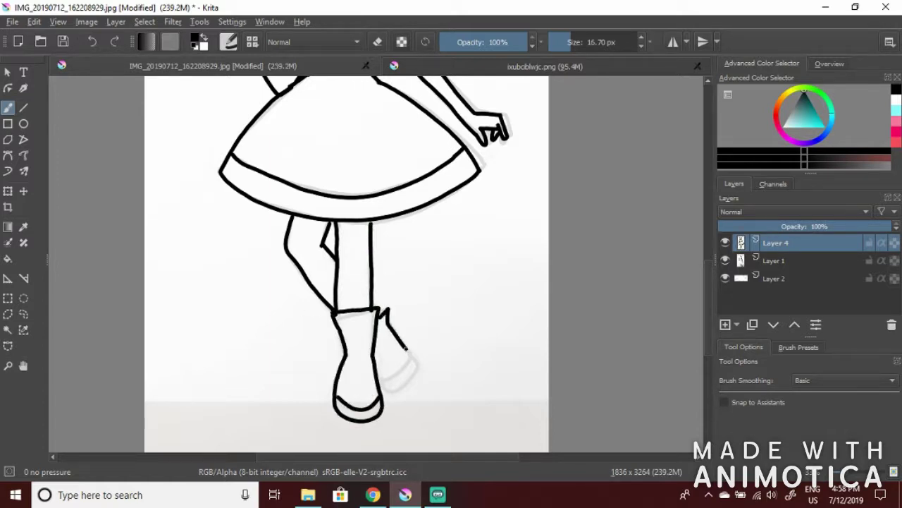
Reduce the brush size to 11.47 px and trace the glasses frame around the eye and its bridge to the flower
scroll(399, 330, down, 2)
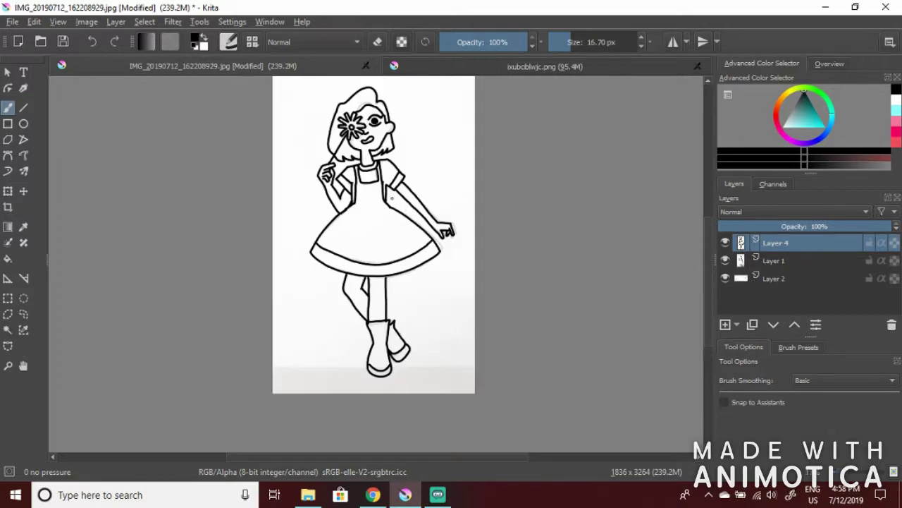
scroll(395, 84, up, 8)
drag(709, 192, 710, 293)
scroll(416, 244, down, 8)
scroll(406, 122, up, 5)
scroll(407, 122, up, 3)
key([)
key([)
key([)
mouse_move(379, 199)
mouse_down()
mouse_move(406, 300)
mouse_move(416, 175)
mouse_move(506, 208)
mouse_up()
mouse_move(411, 302)
mouse_down()
mouse_move(443, 321)
mouse_move(528, 240)
mouse_up()
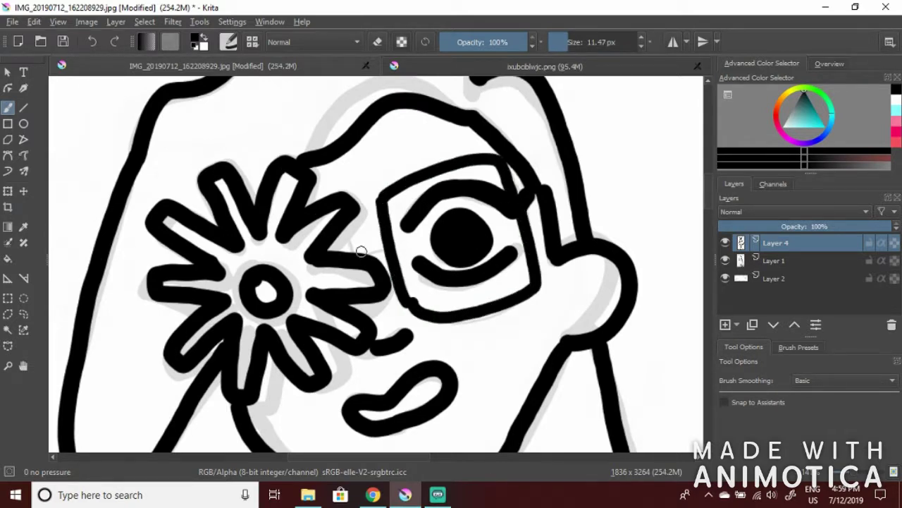
drag(359, 251, 356, 261)
Hide the sketch on Layer 1 and make Layer 4 the active layer again
scroll(585, 331, down, 3)
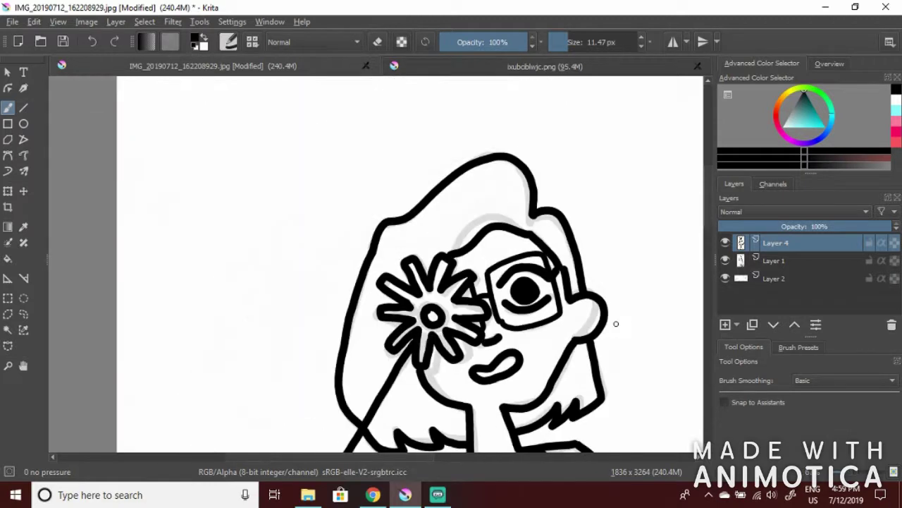
click(781, 260)
click(726, 261)
scroll(617, 317, down, 2)
click(707, 280)
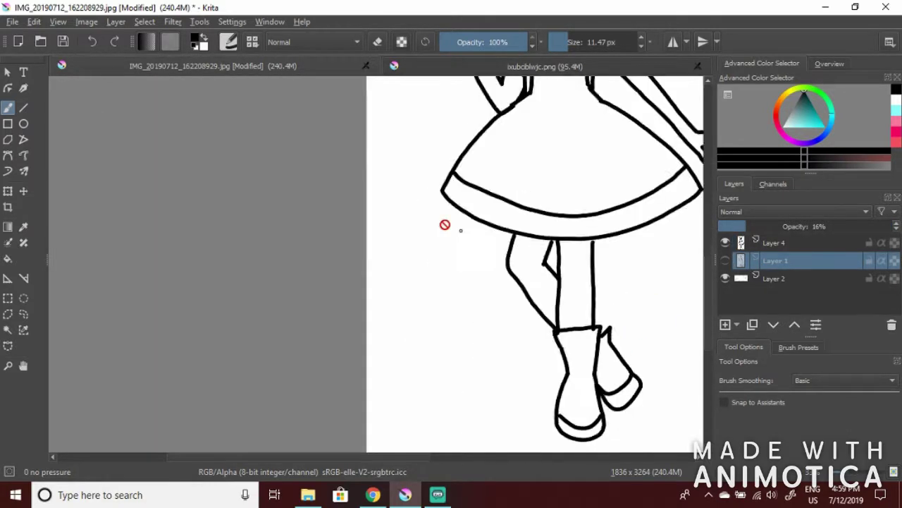
scroll(431, 261, down, 2)
scroll(612, 127, up, 1)
click(785, 244)
scroll(531, 196, down, 1)
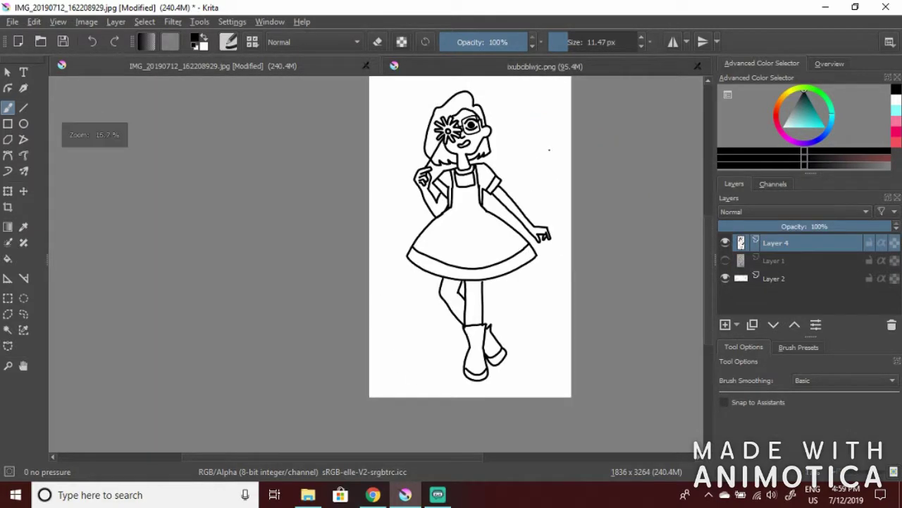
Erase the jaw line between the neck and the ear and redraw it with a thinner stroke
scroll(583, 149, up, 1)
scroll(419, 120, up, 4)
click(377, 43)
mouse_move(410, 270)
mouse_down()
mouse_move(433, 255)
mouse_move(398, 256)
mouse_move(408, 263)
mouse_up()
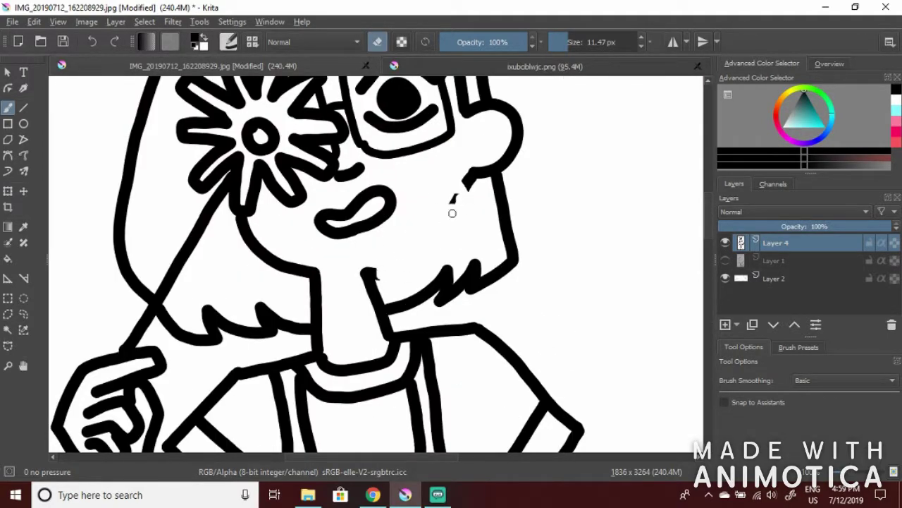
key(e)
scroll(465, 319, down, 1)
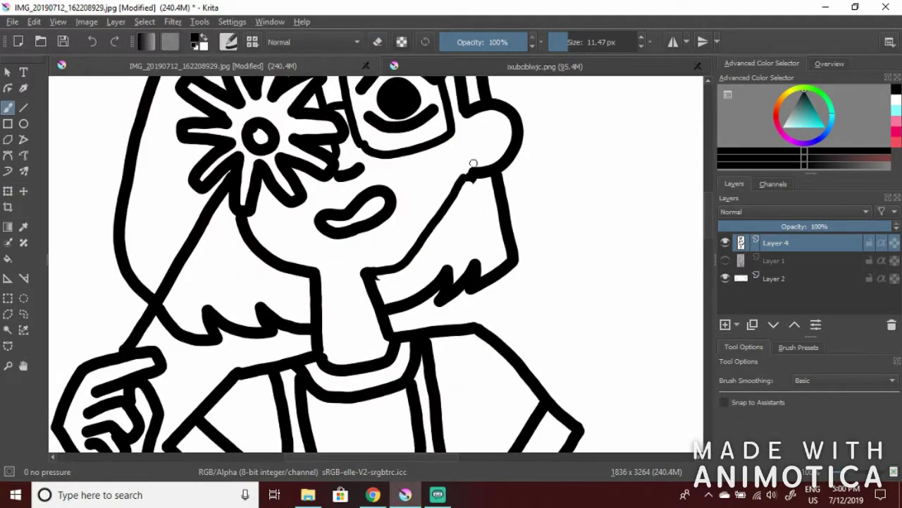
Fill the flower petals with the light turquoise from the colour history
scroll(600, 191, down, 1)
scroll(564, 176, up, 3)
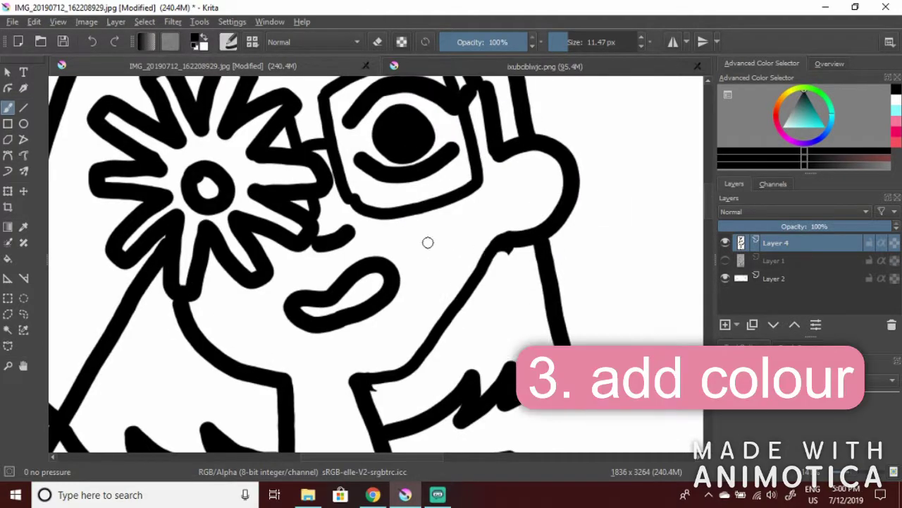
scroll(433, 246, down, 2)
click(897, 111)
key(f)
click(323, 204)
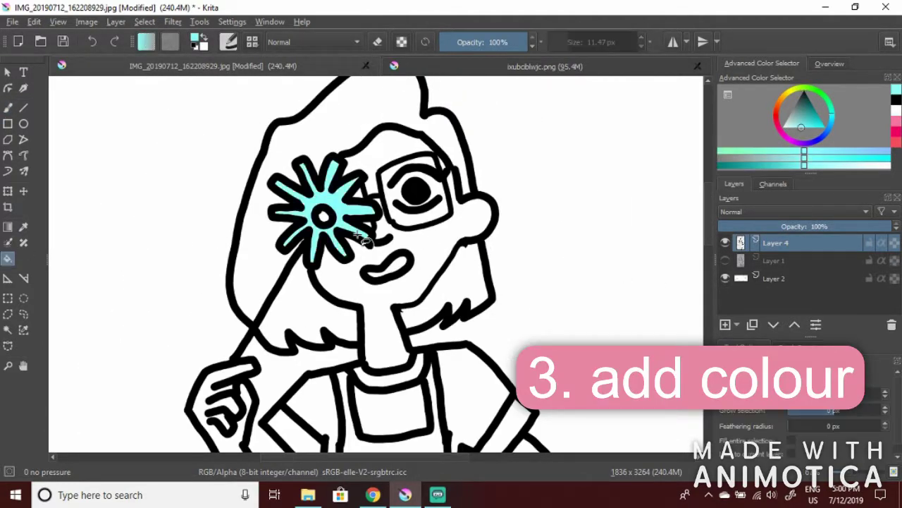
Fill the hair areas with the light pink from the colour history
click(896, 134)
click(386, 116)
click(304, 318)
Fill the pinafore dress with the deep pink from the colour history
scroll(466, 296, down, 2)
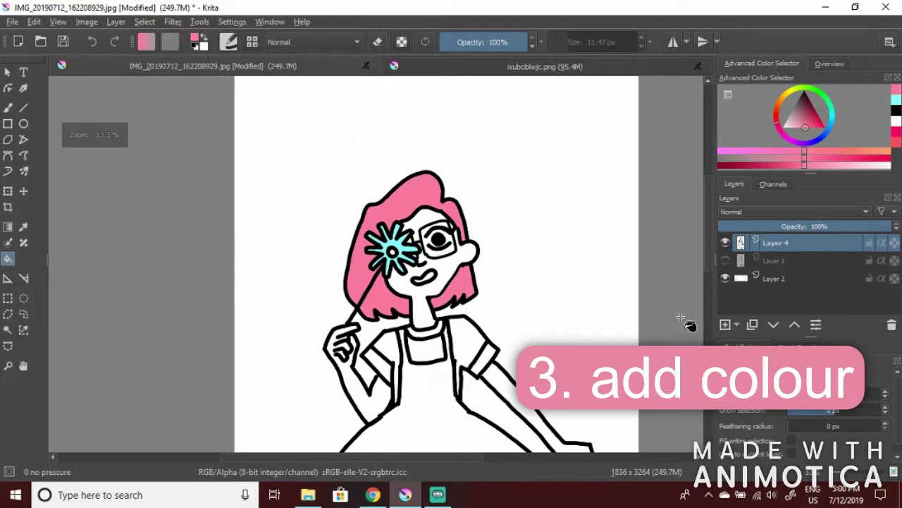
click(897, 137)
click(428, 397)
Fill the background around the figure with the coral red from the colour history
scroll(430, 401, down, 1)
drag(709, 241, 710, 262)
click(896, 142)
click(505, 218)
scroll(506, 220, down, 1)
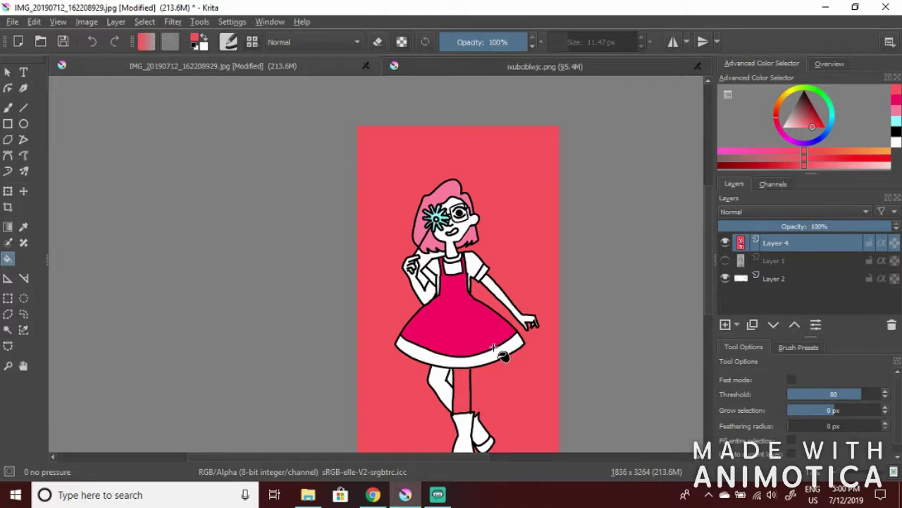
click(504, 70)
click(258, 68)
scroll(310, 303, up, 2)
click(313, 294)
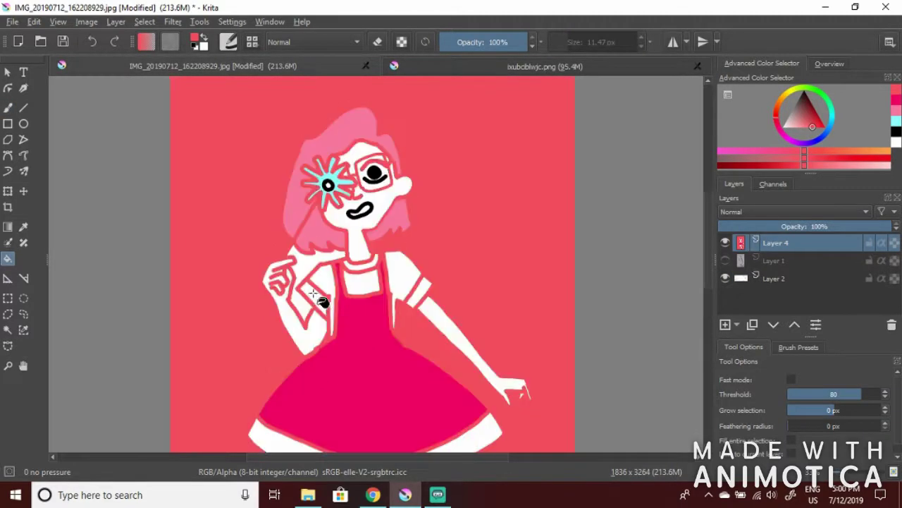
scroll(317, 303, down, 1)
click(90, 45)
Fill both sleeve cuffs with coral red, comparing with the coloured character in the other open document
scroll(328, 367, down, 2)
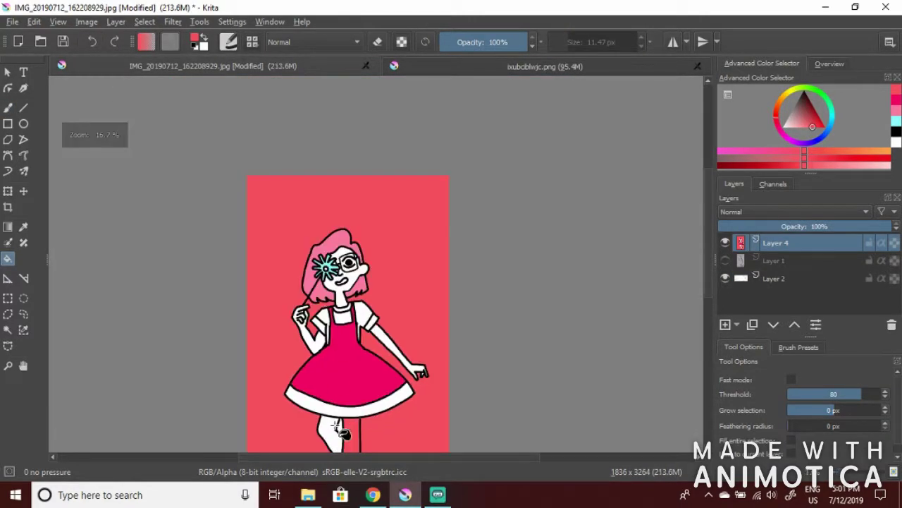
scroll(379, 344, up, 1)
scroll(386, 351, up, 1)
scroll(423, 282, down, 2)
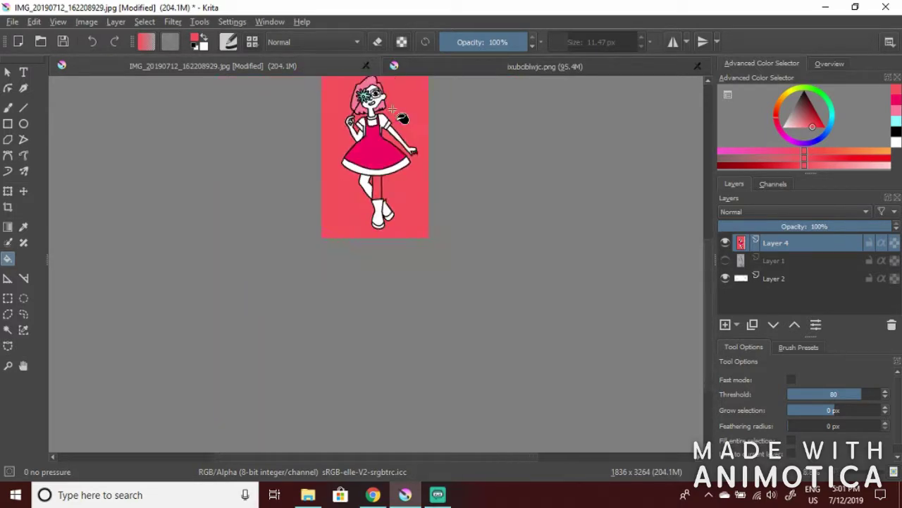
scroll(457, 207, up, 3)
click(536, 66)
click(275, 66)
click(378, 196)
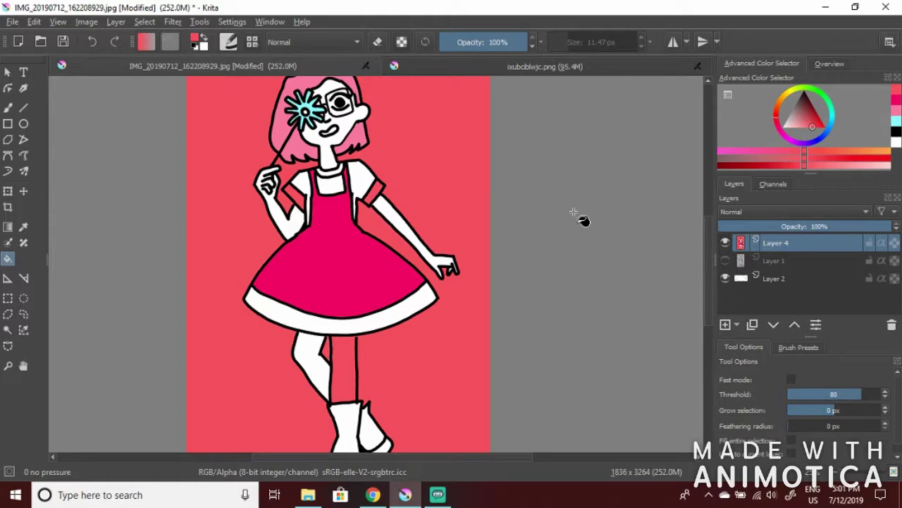
Look at the coloured character in the other document, cancel closing the working drawing and return to it
click(429, 67)
click(366, 66)
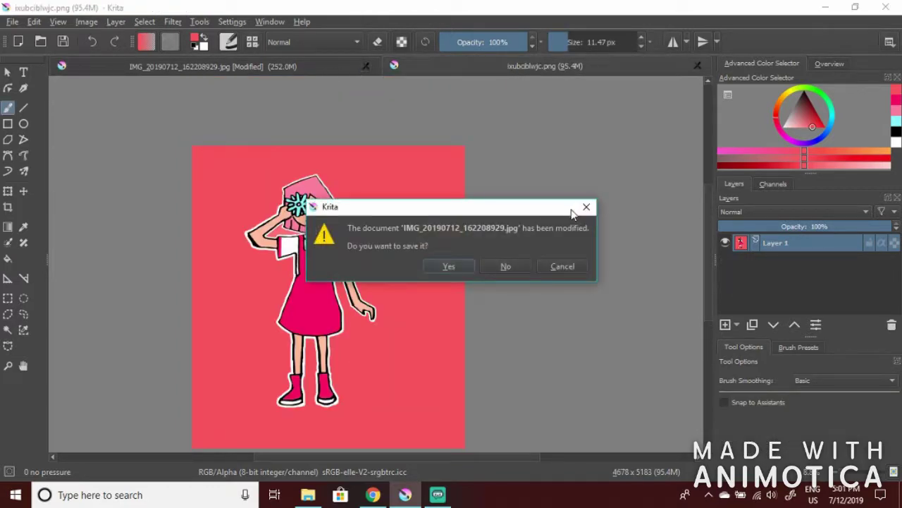
click(586, 207)
click(182, 66)
Extend the leg's outline up to the skirt hem with a short black brush stroke to close the gap
click(7, 108)
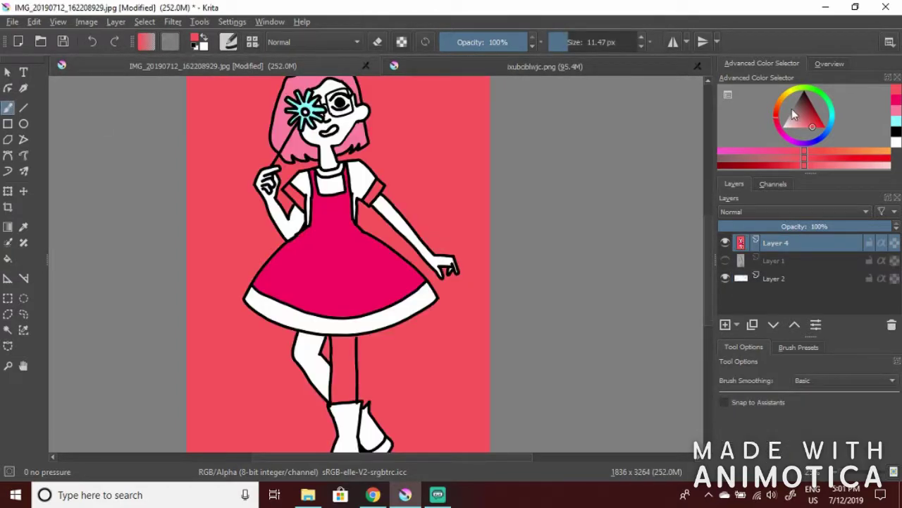
click(803, 91)
scroll(340, 337, up, 4)
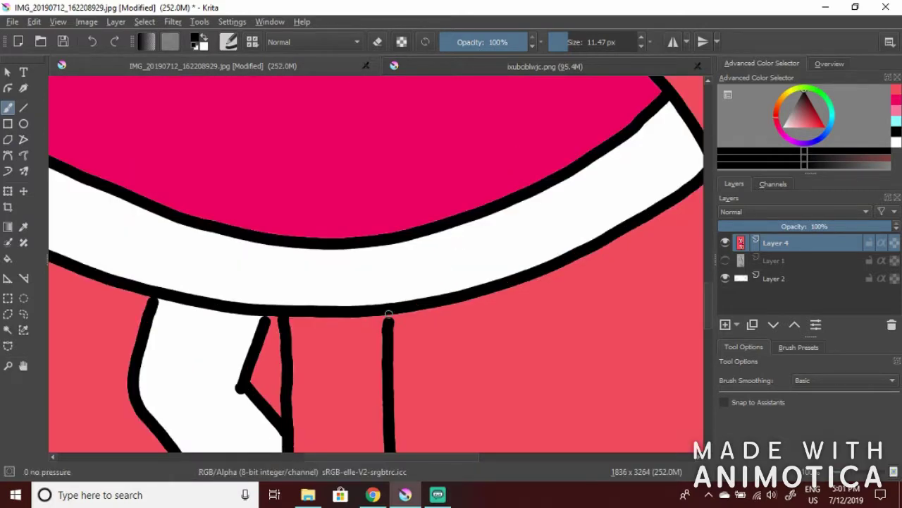
drag(386, 321, 387, 308)
scroll(353, 353, down, 3)
Fill the closed standing leg below the skirt with white
click(8, 258)
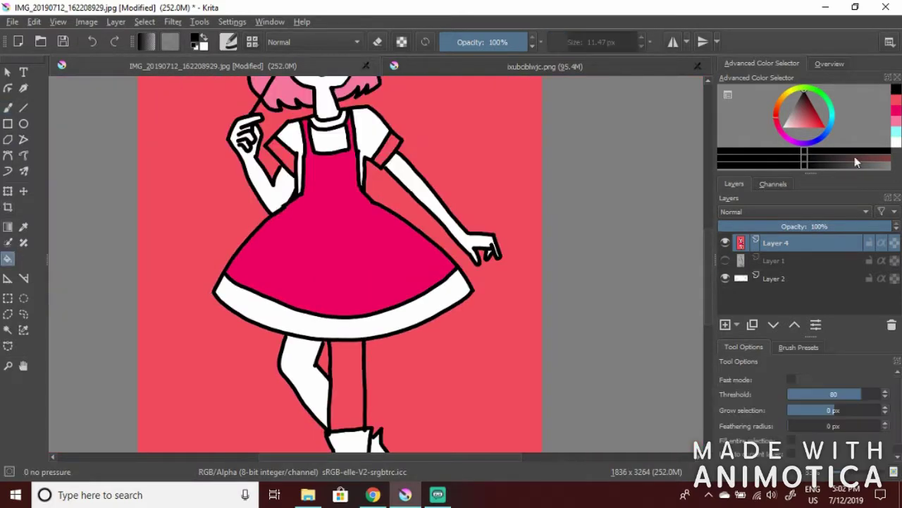
click(784, 127)
click(351, 376)
Fill both boots with the coral red of the background
scroll(351, 377, down, 3)
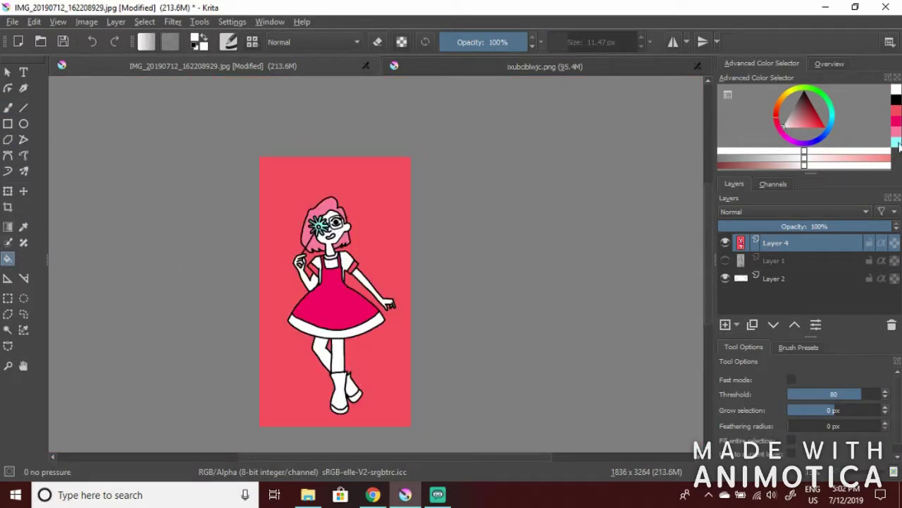
click(840, 167)
click(346, 392)
scroll(409, 384, up, 1)
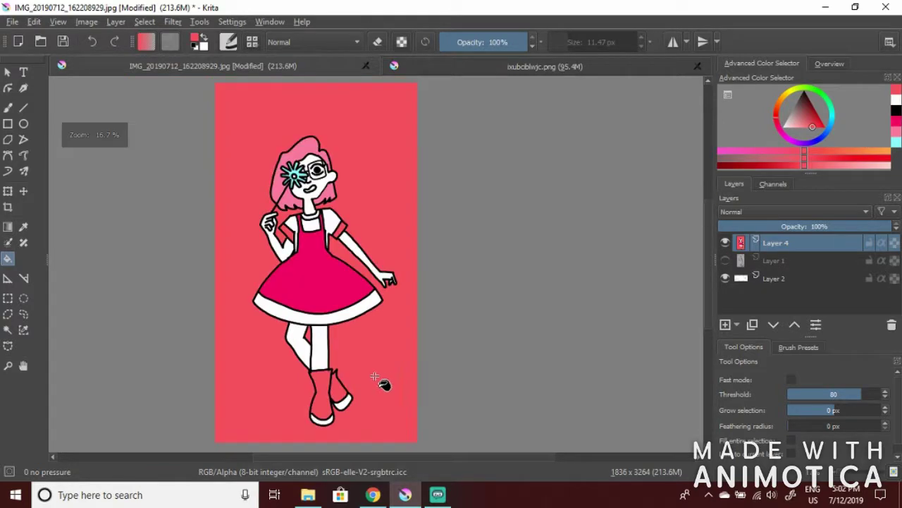
Recolour both boots and both sleeve cuffs with the deep pink sampled from the dress
ctrl+click(336, 296)
click(335, 394)
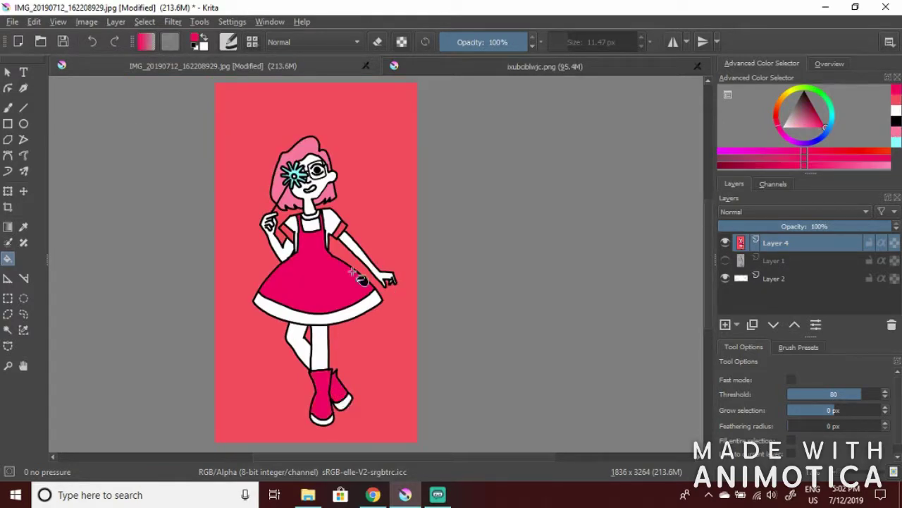
scroll(339, 243, up, 1)
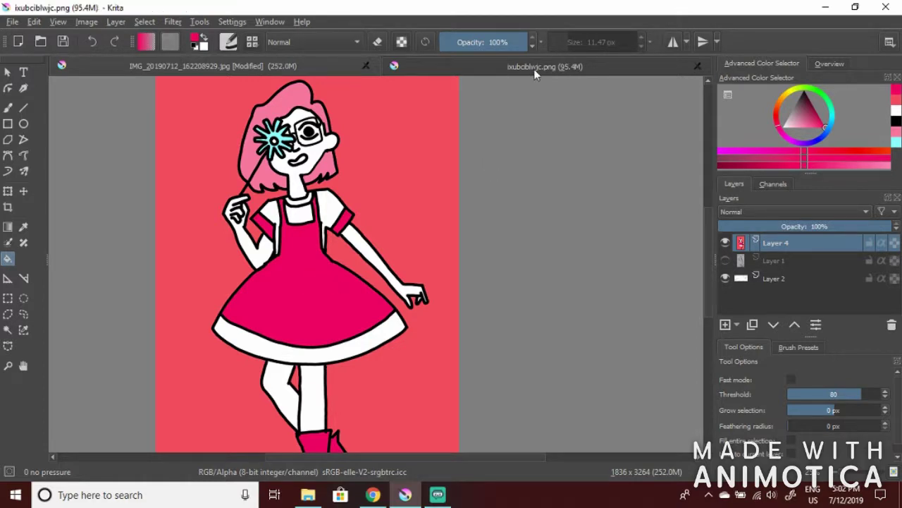
Sample the skin tone from the reference character in the other document and fill the girl's face and neck with it
click(534, 69)
click(8, 258)
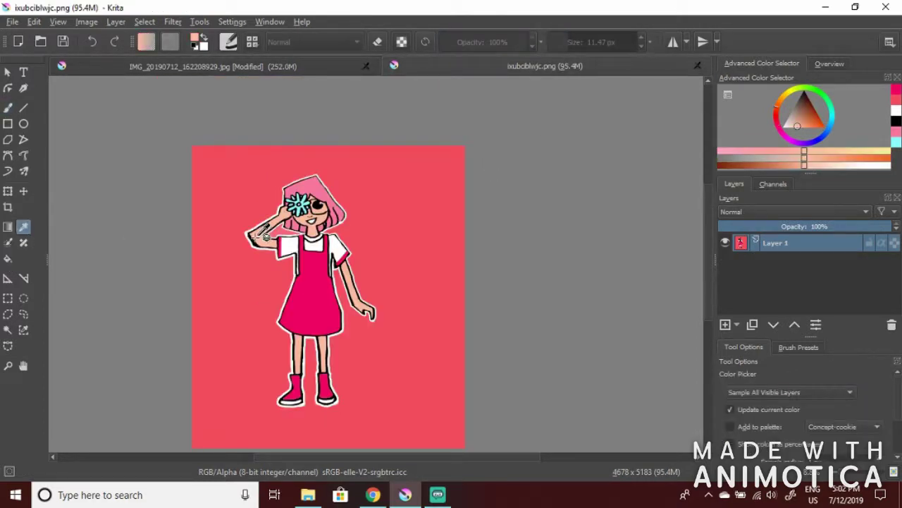
click(120, 65)
click(286, 167)
click(304, 130)
Fill both arms and both legs with the sampled skin tone
click(258, 254)
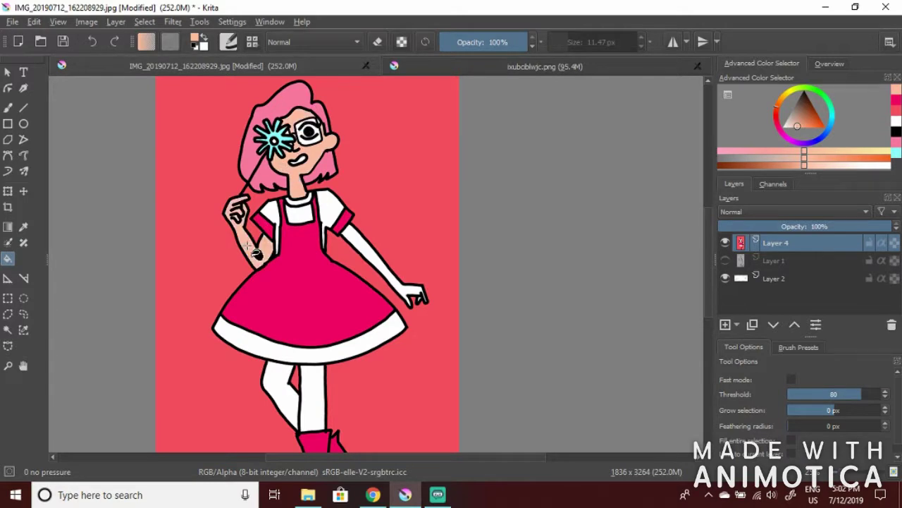
click(368, 252)
click(281, 396)
click(316, 398)
Fill the remaining white patches inside the glasses and around the face with the skin tone
scroll(300, 102, up, 4)
click(294, 232)
click(372, 188)
click(253, 222)
click(260, 282)
scroll(340, 284, down, 1)
scroll(349, 291, down, 4)
scroll(708, 298, down, 5)
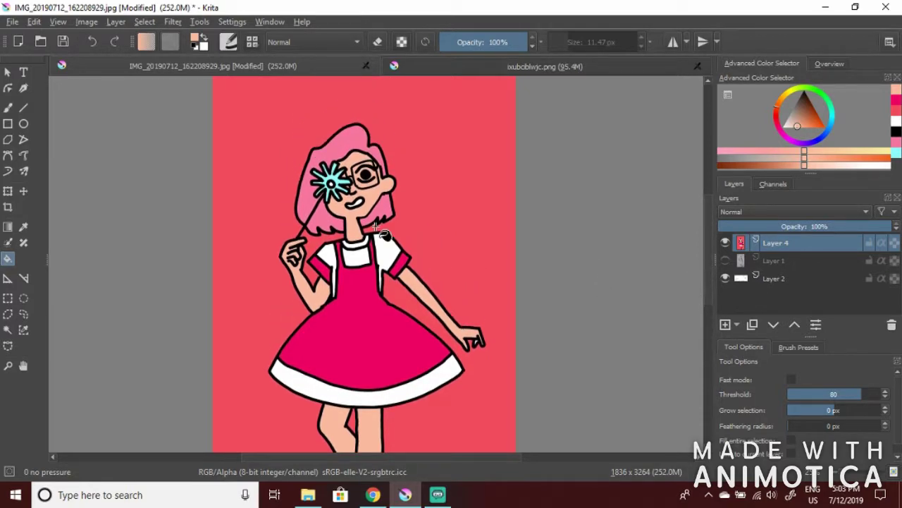
Paint the white of the eye around the pupil with a white brush, setting its size to 1.16 px
key(b)
scroll(421, 181, up, 2)
scroll(421, 181, up, 2)
click(553, 51)
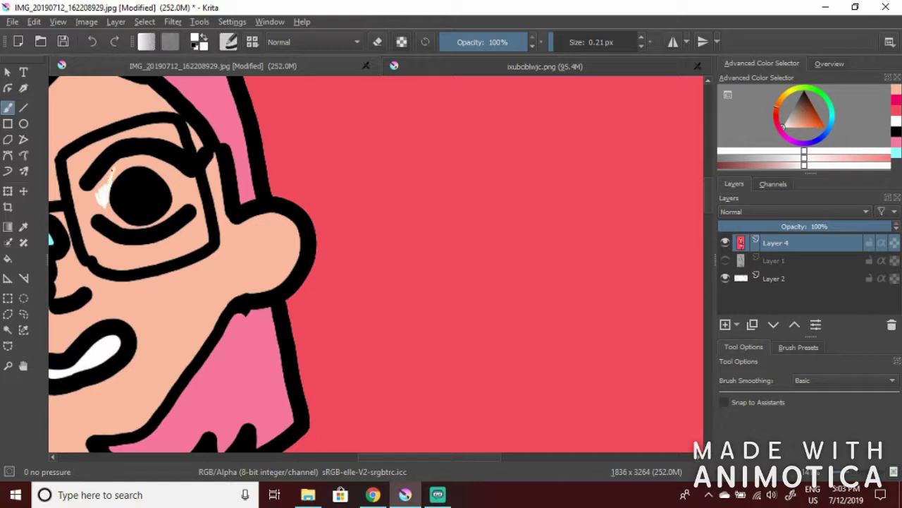
click(556, 42)
drag(550, 44, 552, 44)
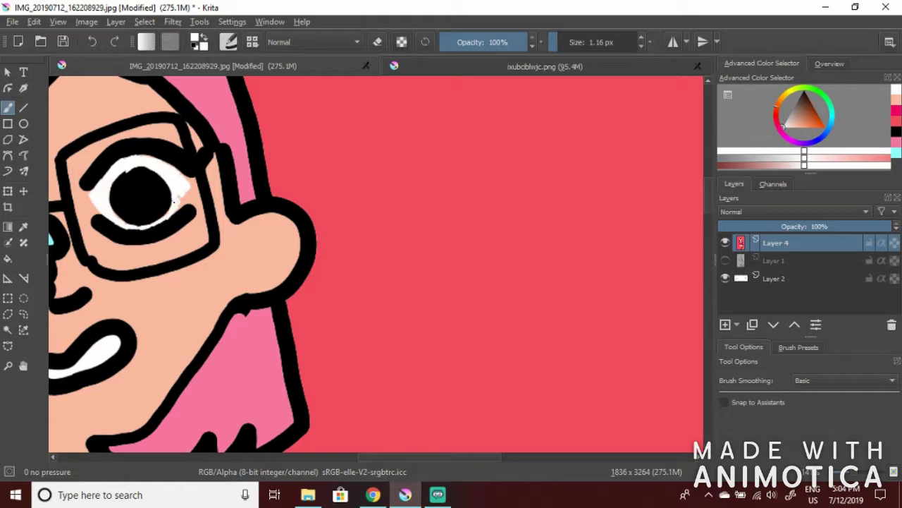
Paint a small oval white highlight inside the pupil
scroll(125, 224, down, 4)
scroll(107, 214, up, 1)
scroll(104, 211, down, 2)
scroll(91, 282, down, 1)
drag(365, 456, 268, 470)
scroll(314, 232, up, 6)
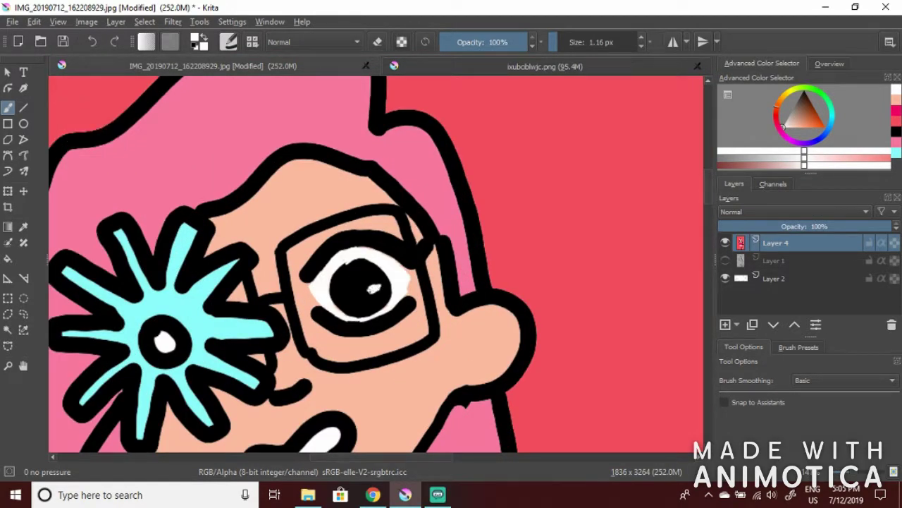
Add a second, smaller white highlight beside the first one in the pupil
key(minus)
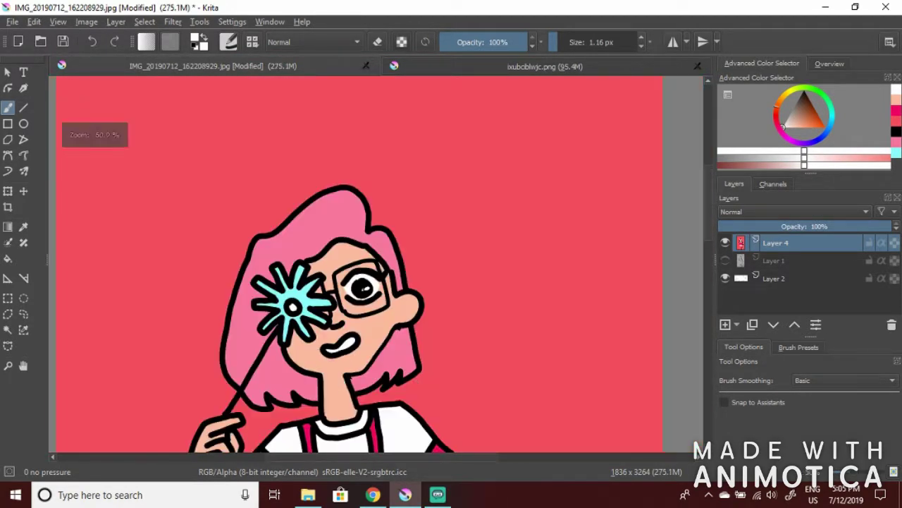
key(minus)
key(plus)
key(plus)
key(plus)
key(plus)
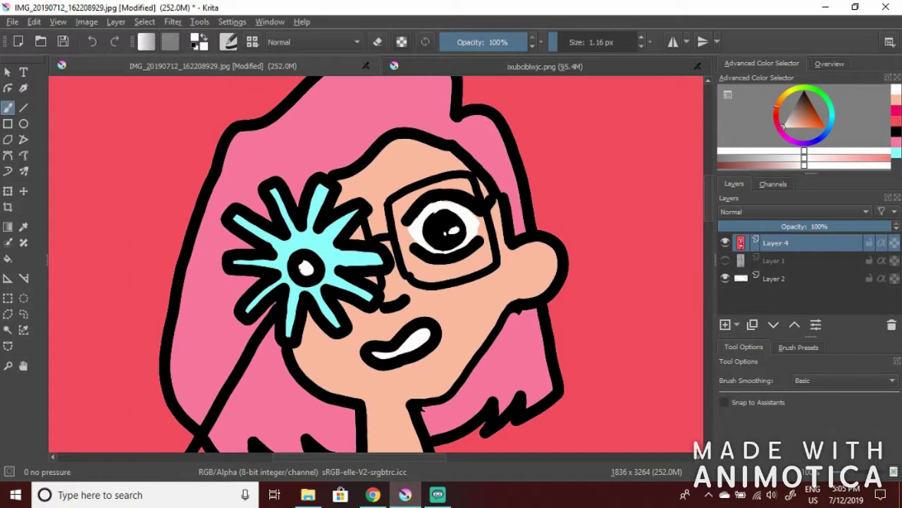
key(minus)
key(minus)
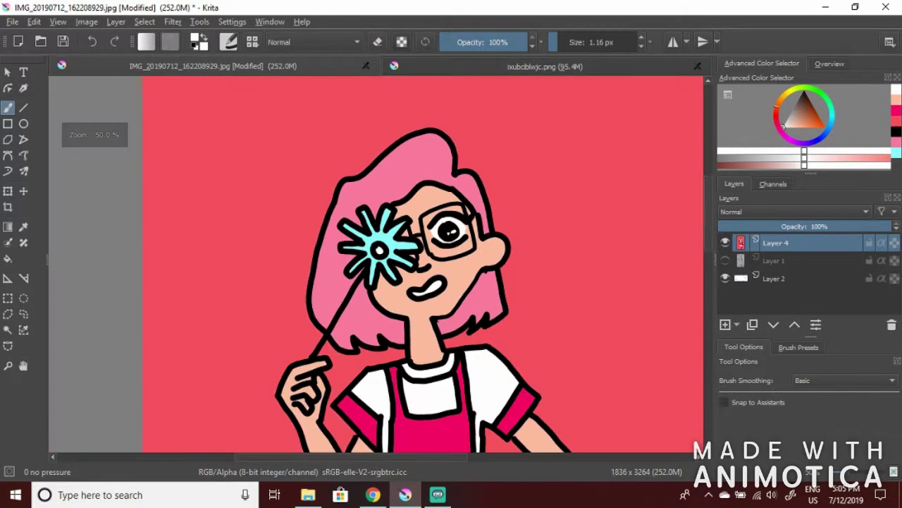
key(plus)
key(plus)
key(plus)
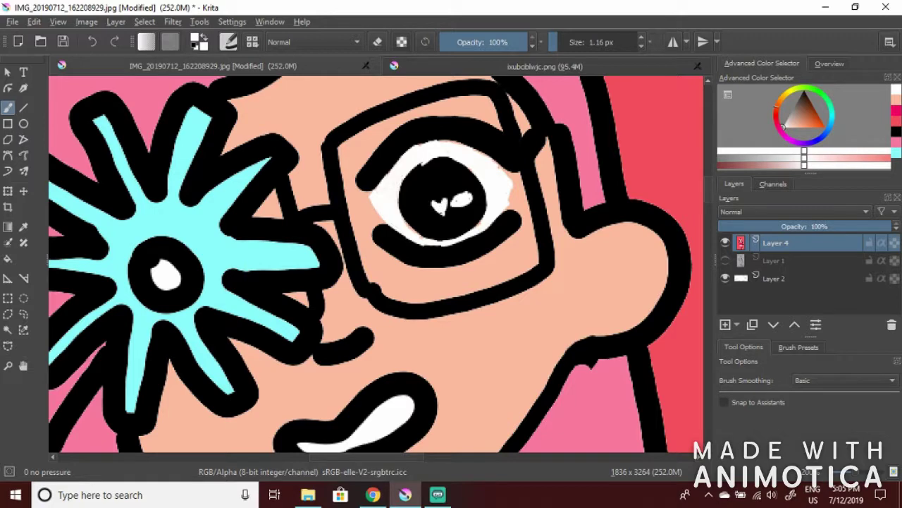
Examine how the finished eye and face look within the whole coloured figure
key(minus)
key(minus)
key(minus)
key(minus)
key(minus)
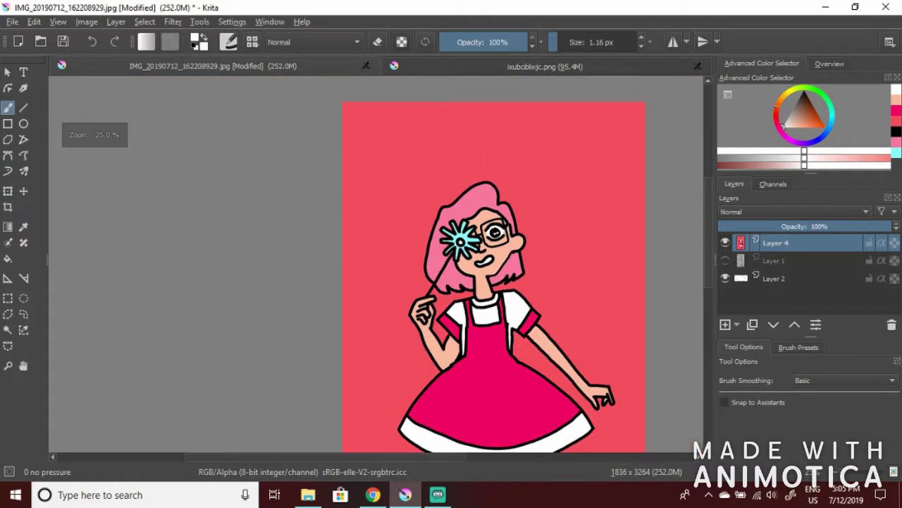
key(plus)
key(minus)
key(plus)
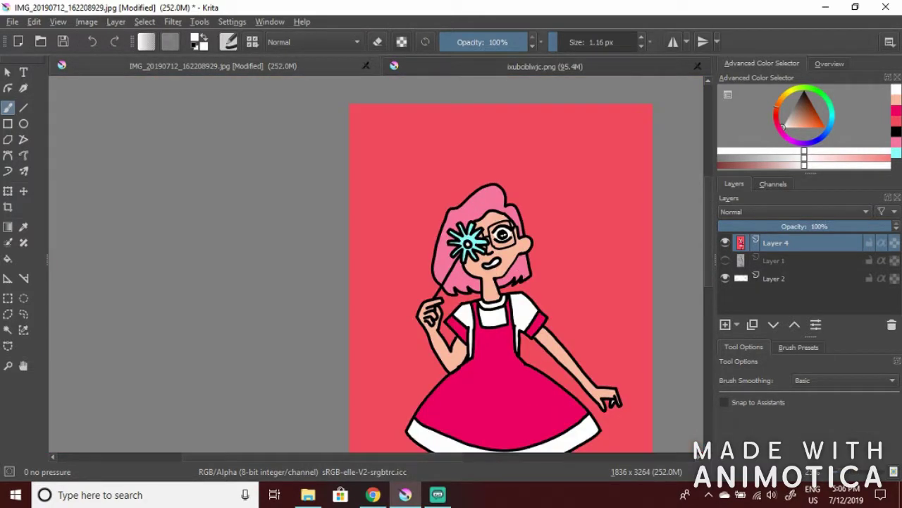
Try a fold stroke on the skirt in a slightly darker pink, undo it and set the brush size to 3.93 px
click(23, 226)
click(497, 373)
click(897, 132)
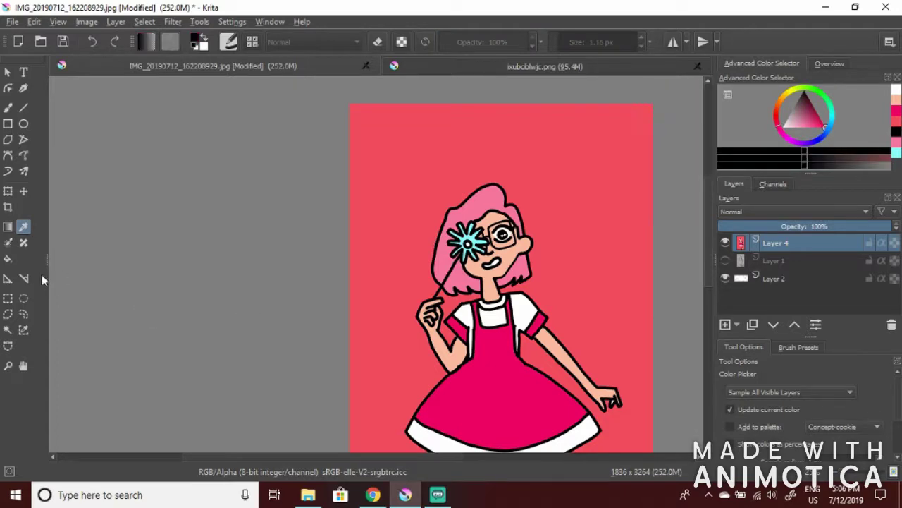
click(507, 397)
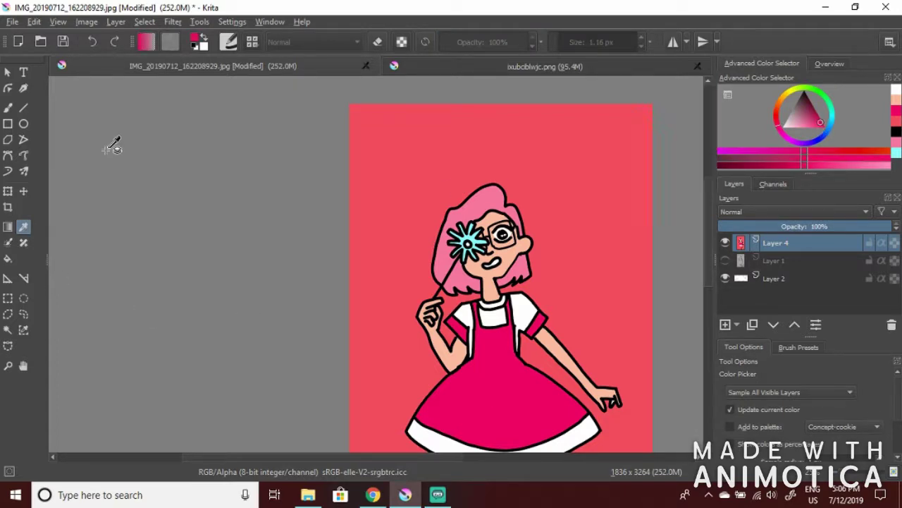
key(b)
scroll(485, 333, up, 3)
drag(707, 249, 706, 289)
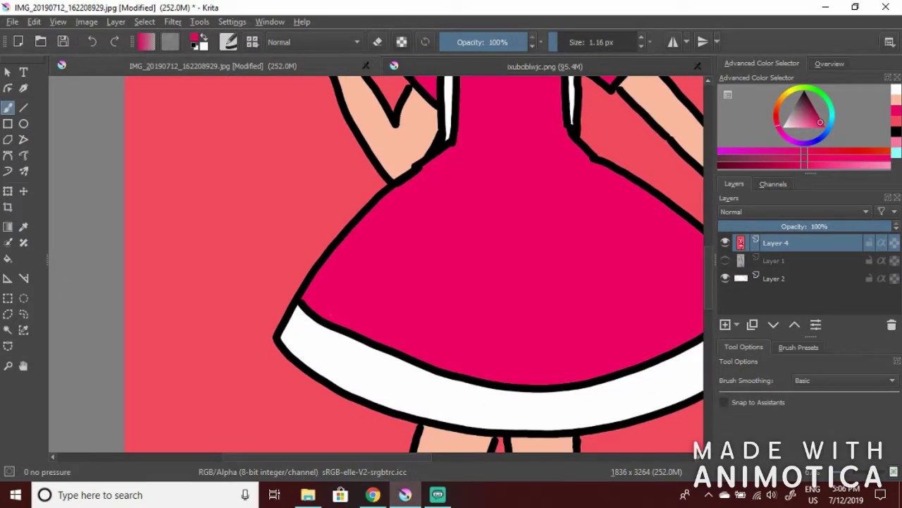
drag(331, 314, 343, 308)
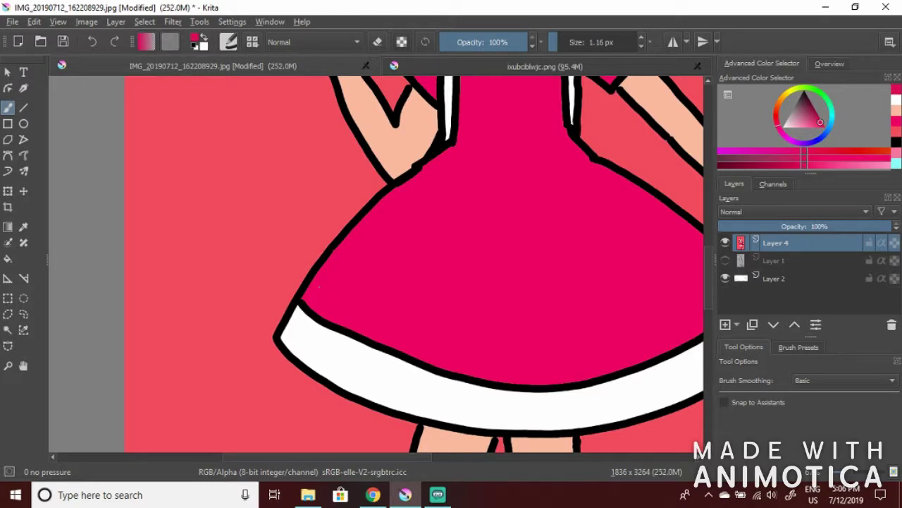
click(562, 41)
click(95, 43)
Try red freehand lines down and across the middle of the skirt
click(866, 151)
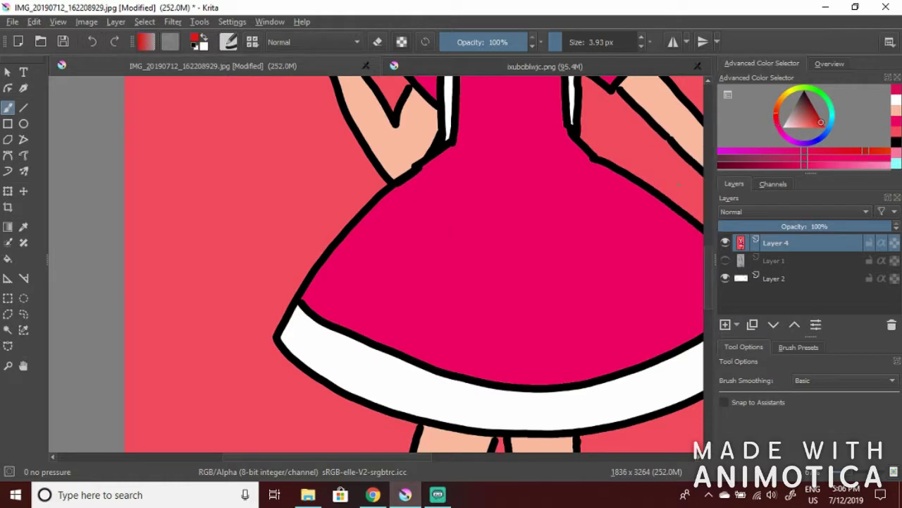
drag(472, 190, 448, 320)
drag(489, 189, 469, 326)
drag(435, 227, 552, 244)
drag(522, 183, 511, 270)
drag(530, 198, 521, 269)
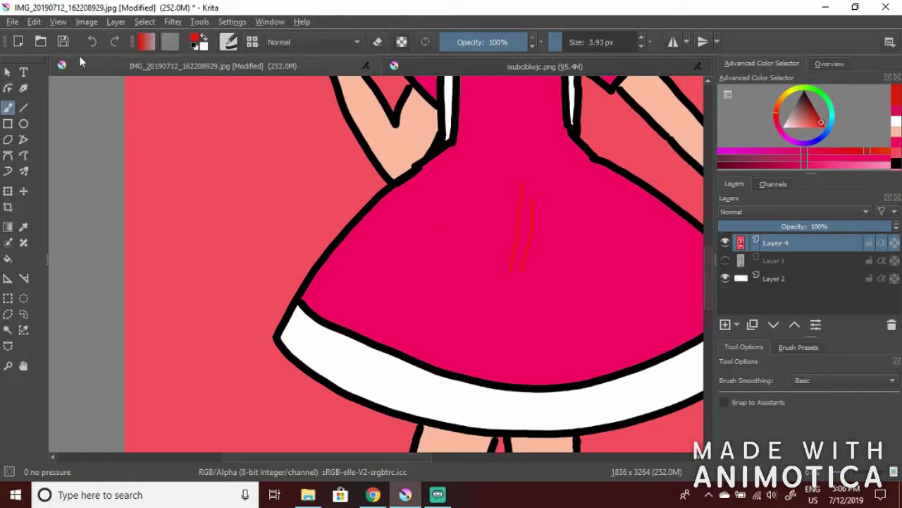
Try freehand fold lines on the skirt in a muted deep pink and undo them
click(897, 111)
click(817, 121)
mouse_move(559, 192)
mouse_down()
mouse_move(543, 260)
mouse_move(563, 250)
mouse_up()
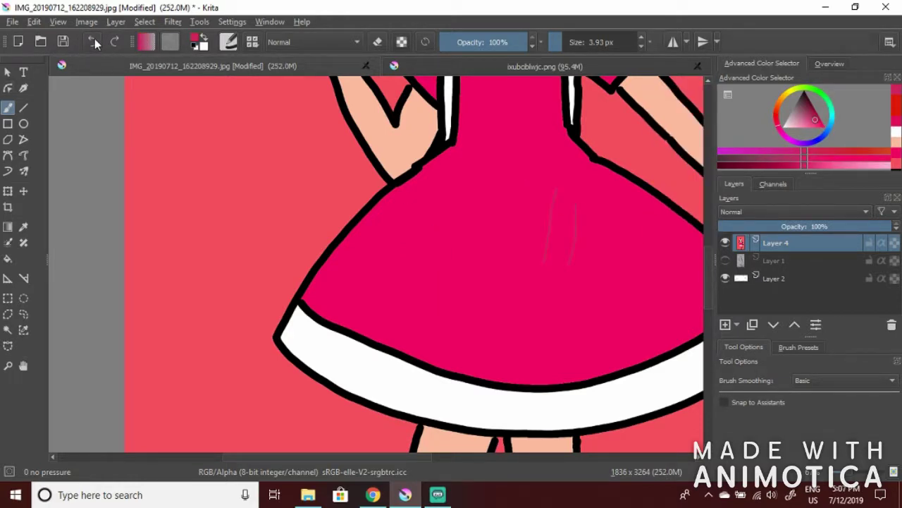
click(93, 43)
Try crossing coral red lines on the skirt and undo them
click(895, 163)
drag(553, 183, 537, 270)
drag(566, 190, 557, 285)
drag(524, 220, 657, 242)
click(92, 43)
Try two orange-red lines down the skirt and undo them
click(836, 151)
drag(587, 184, 566, 286)
drag(554, 173, 526, 287)
click(96, 46)
Try a stroke with the Screentone Moire brush preset on the skirt and undo it
click(564, 44)
click(227, 42)
scroll(282, 232, down, 5)
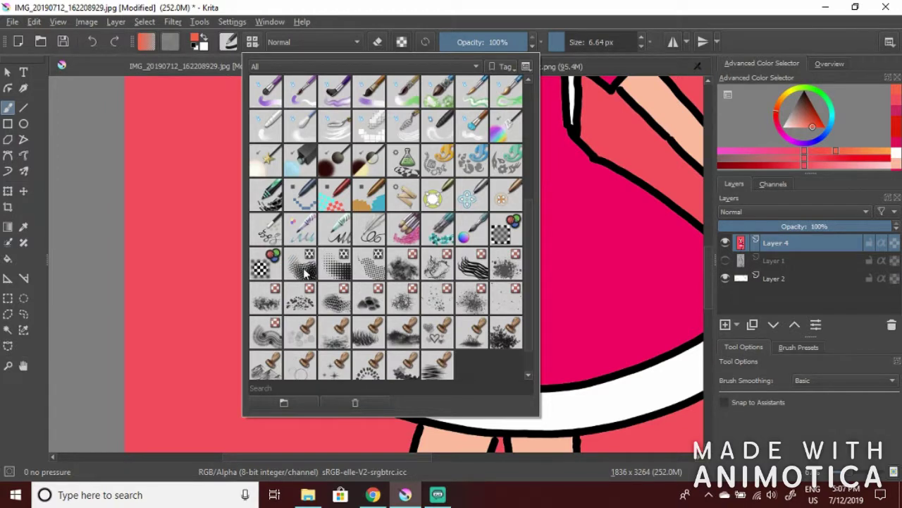
click(305, 270)
click(598, 212)
mouse_move(492, 167)
mouse_down()
mouse_move(473, 301)
mouse_move(598, 294)
mouse_move(582, 313)
mouse_move(451, 345)
mouse_up()
click(88, 43)
click(89, 43)
click(89, 43)
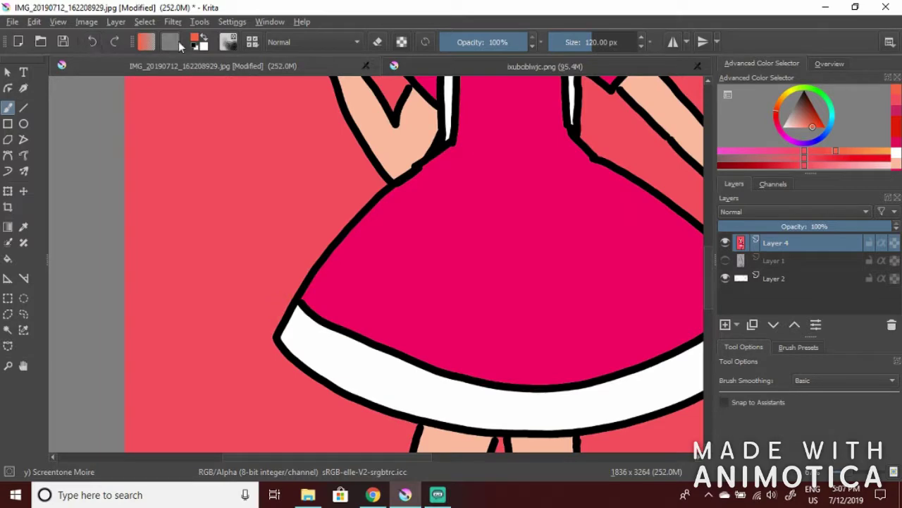
Switch to a solid brush preset, try a 40 px orange-red stroke on the skirt and undo it
click(227, 43)
click(253, 42)
scroll(345, 299, up, 6)
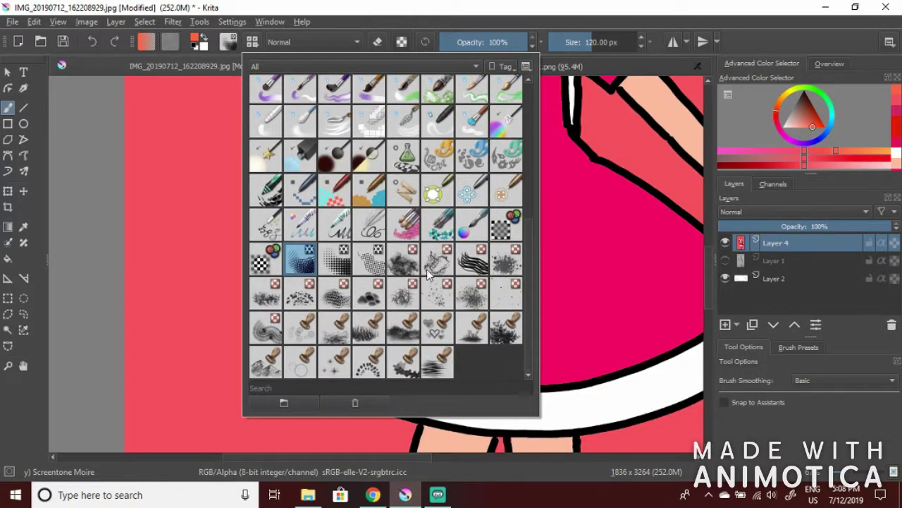
click(270, 96)
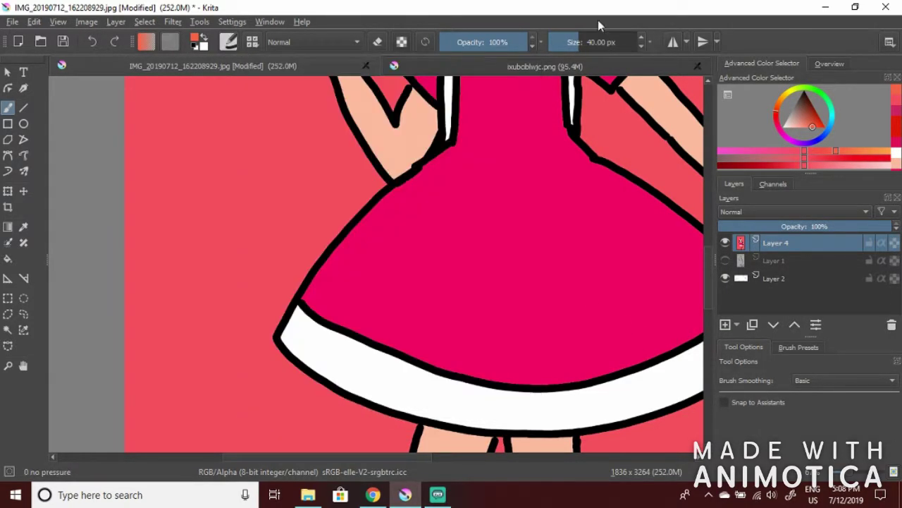
drag(367, 324, 359, 230)
click(90, 43)
Set the brush size to 2.08 px, try thin orange-red lines near the skirt's side edge and undo them
drag(567, 46, 554, 44)
drag(348, 322, 342, 247)
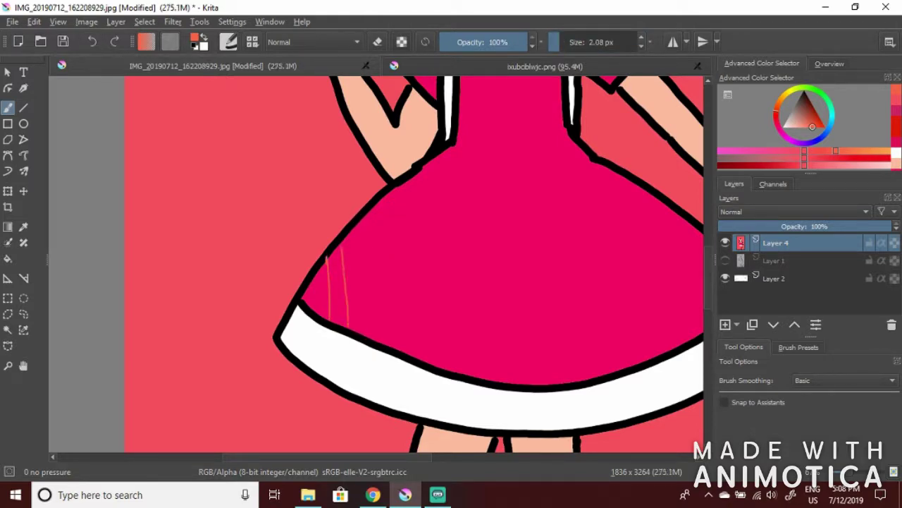
click(92, 42)
click(92, 43)
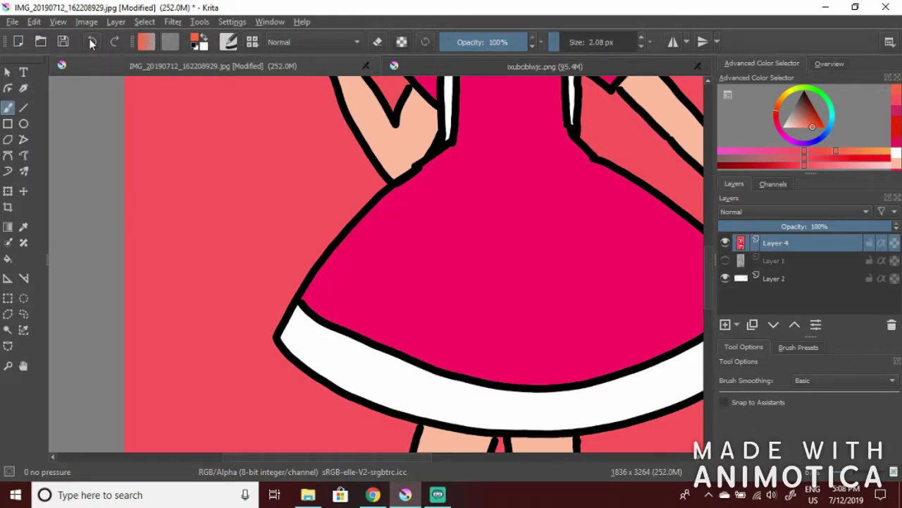
click(91, 43)
Try a thin orange-red grid of freehand lines on the dress bodice and undo it
scroll(578, 205, down, 1)
scroll(572, 178, up, 1)
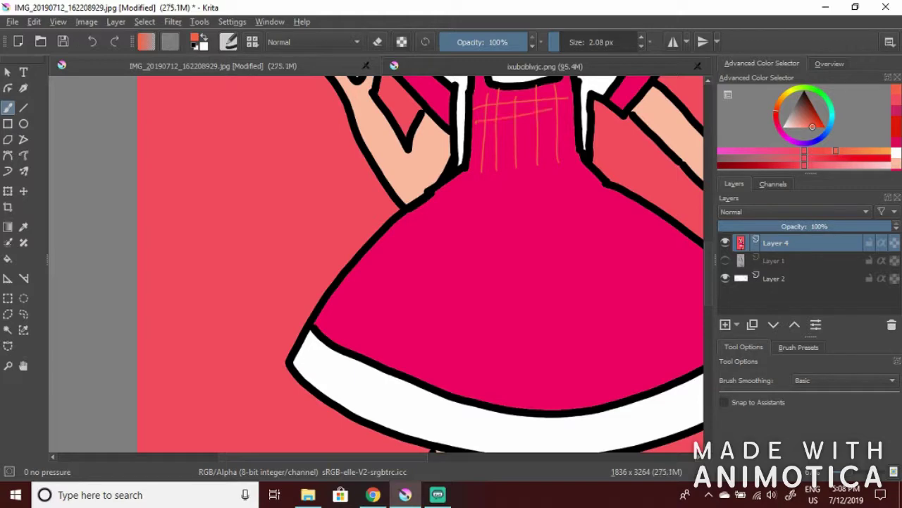
drag(477, 172, 580, 162)
scroll(578, 150, down, 2)
scroll(525, 145, up, 3)
click(91, 41)
click(91, 41)
click(91, 42)
click(91, 42)
click(91, 42)
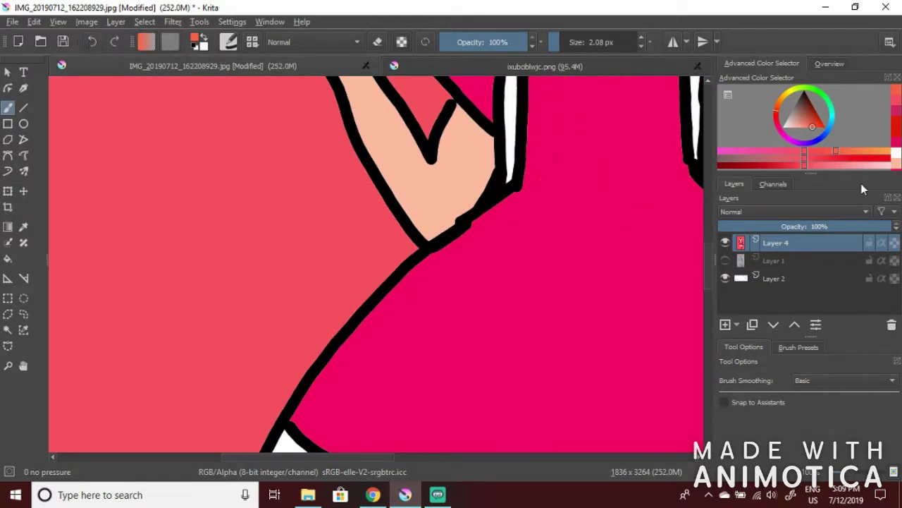
Choose the muted deep pink from the colour history, try a freehand line on the dress and undo it
click(897, 111)
drag(538, 201, 528, 285)
click(91, 45)
Draw thin straight lines running down the dress from bodice to hem across its full width in muted deep pink, using the Line tool
scroll(498, 193, down, 2)
click(23, 108)
mouse_move(535, 154)
mouse_down()
mouse_move(547, 150)
mouse_move(521, 358)
mouse_up()
drag(546, 139, 542, 377)
mouse_move(558, 136)
mouse_down()
mouse_move(582, 293)
mouse_move(556, 374)
mouse_move(589, 370)
mouse_up()
drag(605, 201, 611, 379)
drag(629, 216, 638, 370)
drag(657, 238, 663, 361)
drag(677, 251, 676, 344)
drag(521, 134, 502, 361)
drag(499, 197, 479, 355)
drag(476, 222, 463, 343)
drag(462, 224, 443, 340)
drag(447, 241, 432, 333)
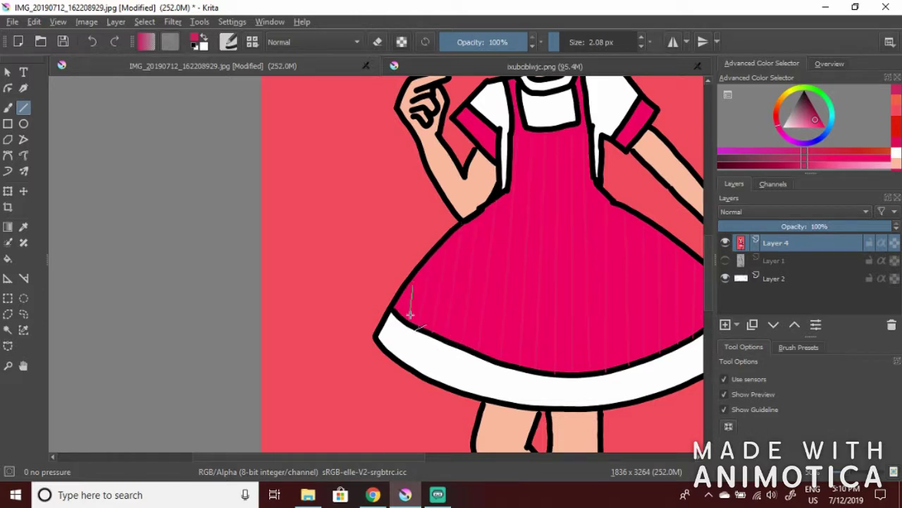
Cross the dress with thin straight horizontal lines in muted deep pink from the waist down to the hem
drag(471, 221, 638, 220)
drag(457, 244, 655, 232)
drag(426, 262, 695, 260)
mouse_move(414, 277)
mouse_down()
mouse_move(701, 275)
mouse_move(681, 275)
mouse_up()
drag(368, 303, 698, 308)
scroll(698, 309, right, 1)
drag(350, 315, 677, 311)
drag(457, 186, 527, 185)
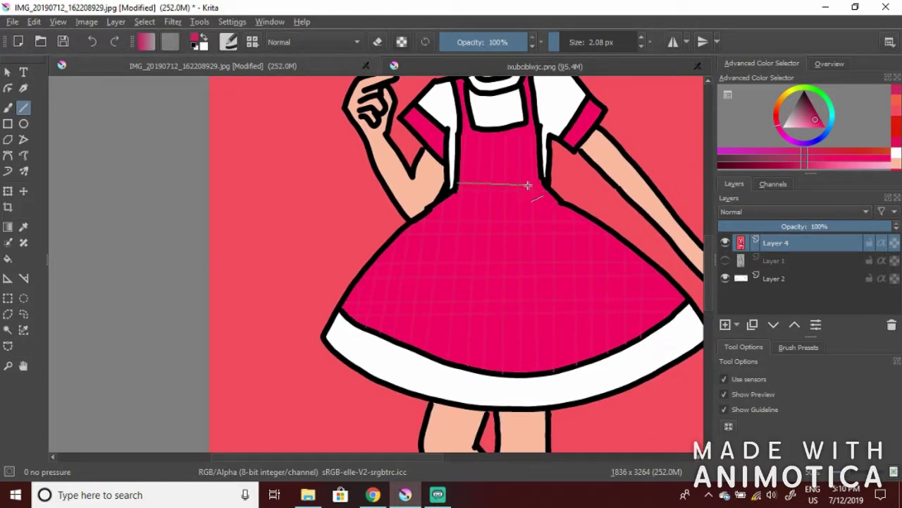
drag(419, 342, 604, 342)
drag(433, 358, 582, 360)
Choose a darker muted pink and add straight horizontal lines across the bodice, waist and skirt
click(811, 113)
drag(460, 161, 539, 156)
mouse_move(456, 190)
mouse_down()
mouse_move(527, 191)
mouse_move(458, 190)
mouse_up()
scroll(499, 188, up, 3)
mouse_move(368, 177)
mouse_down()
mouse_move(465, 191)
mouse_move(609, 176)
mouse_up()
scroll(493, 359, down, 3)
scroll(540, 268, up, 2)
drag(324, 234, 577, 234)
mouse_move(282, 290)
mouse_down()
mouse_move(637, 299)
mouse_move(647, 285)
mouse_up()
mouse_move(236, 343)
mouse_down()
mouse_move(681, 358)
mouse_move(688, 334)
mouse_up()
drag(336, 401, 588, 403)
Add spaced straight vertical lines in the darker muted pink across the dress to complete the plaid
drag(356, 201, 335, 401)
drag(427, 110, 417, 426)
drag(457, 102, 460, 434)
drag(497, 181, 509, 431)
drag(553, 220, 551, 416)
mouse_move(377, 189)
mouse_down()
mouse_move(356, 339)
mouse_move(367, 409)
mouse_up()
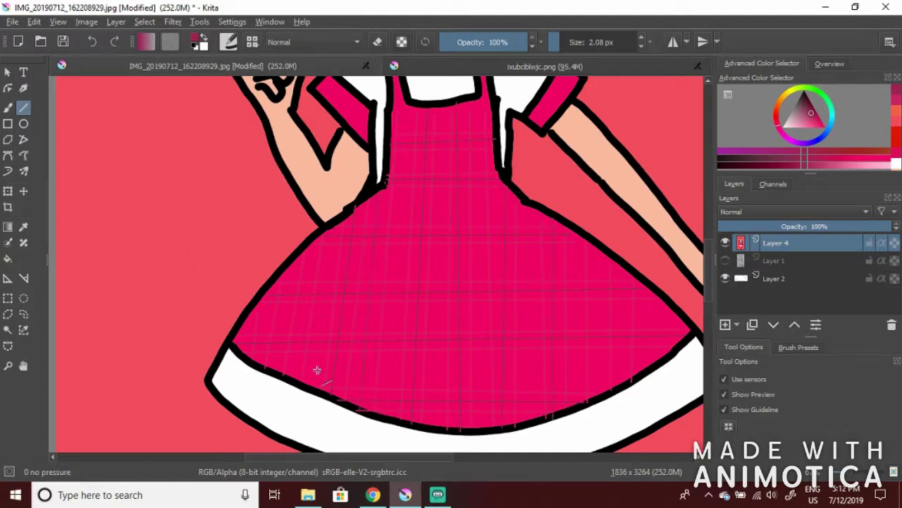
drag(310, 249, 293, 375)
drag(594, 248, 594, 400)
drag(653, 297, 652, 368)
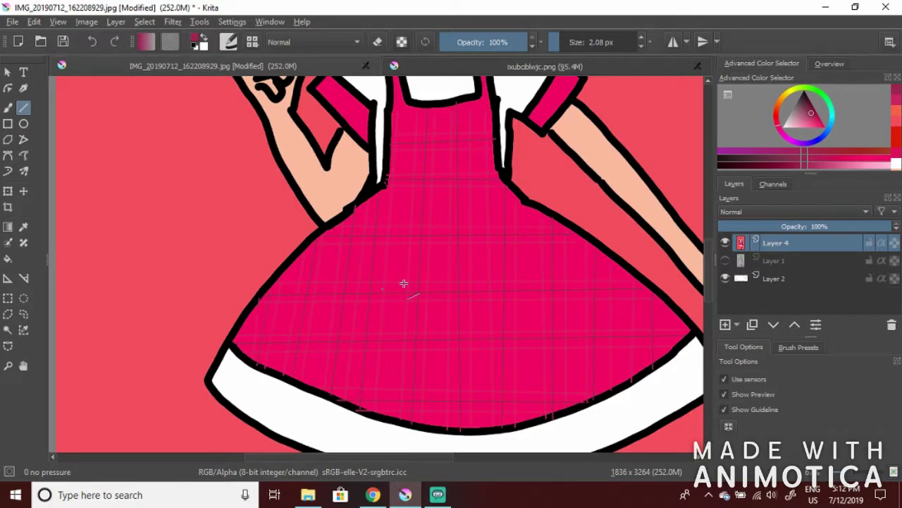
Add short vertical lines in the lighter muted deep pink to the upper bodice
scroll(477, 229, down, 2)
scroll(510, 183, up, 5)
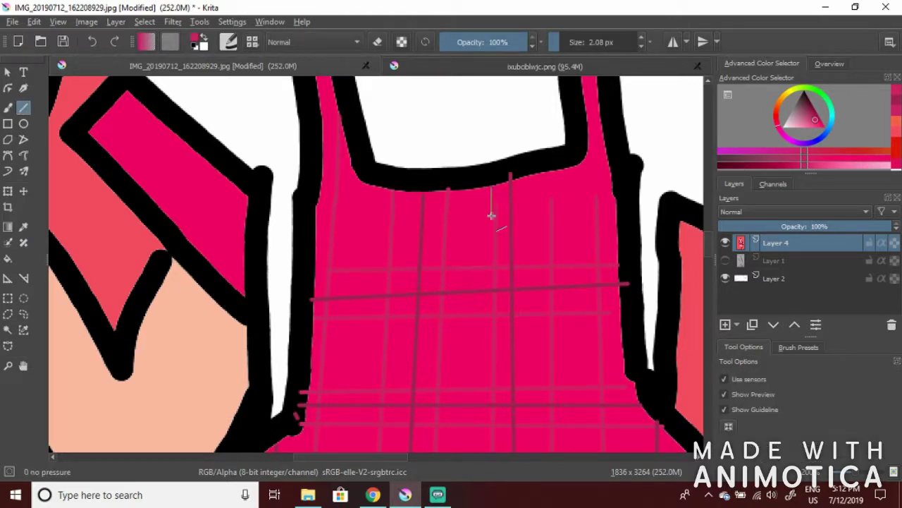
scroll(595, 141, down, 8)
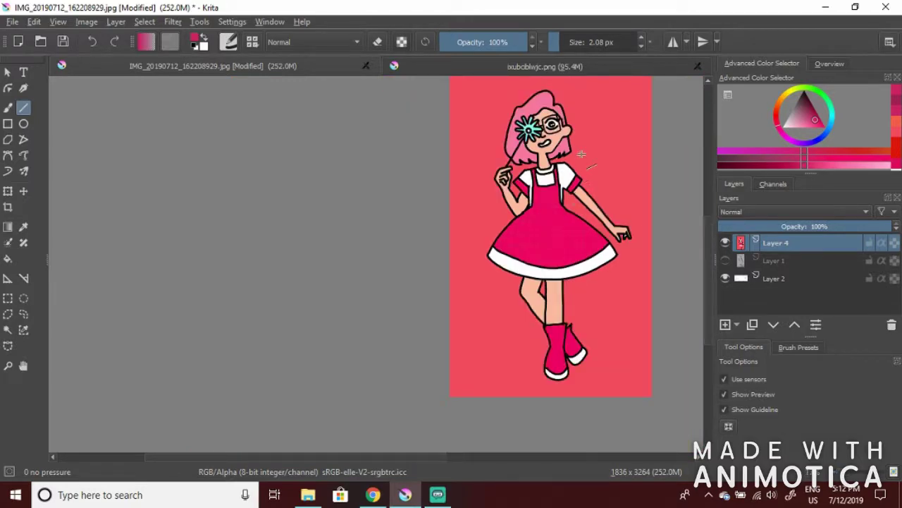
Sample the hair's pink and choose a slightly deeper pink for freehand brush shading
scroll(581, 153, up, 4)
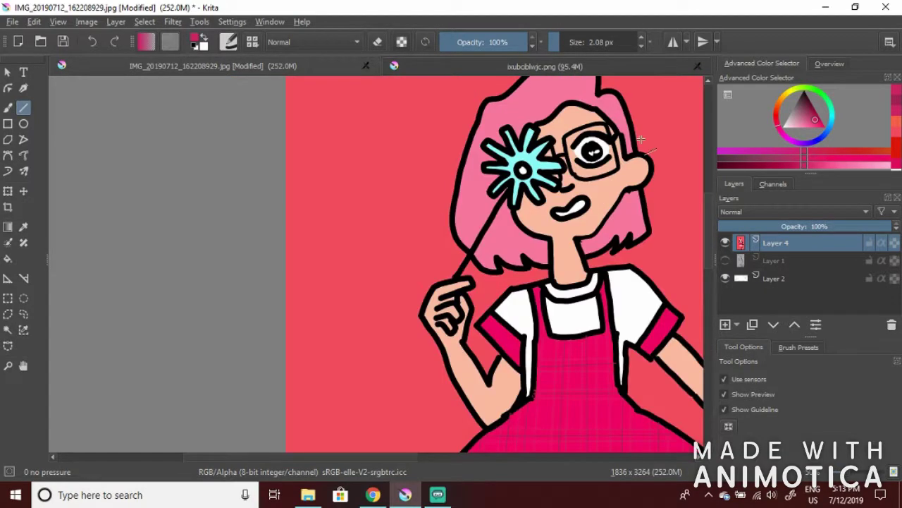
click(24, 227)
click(488, 200)
click(8, 108)
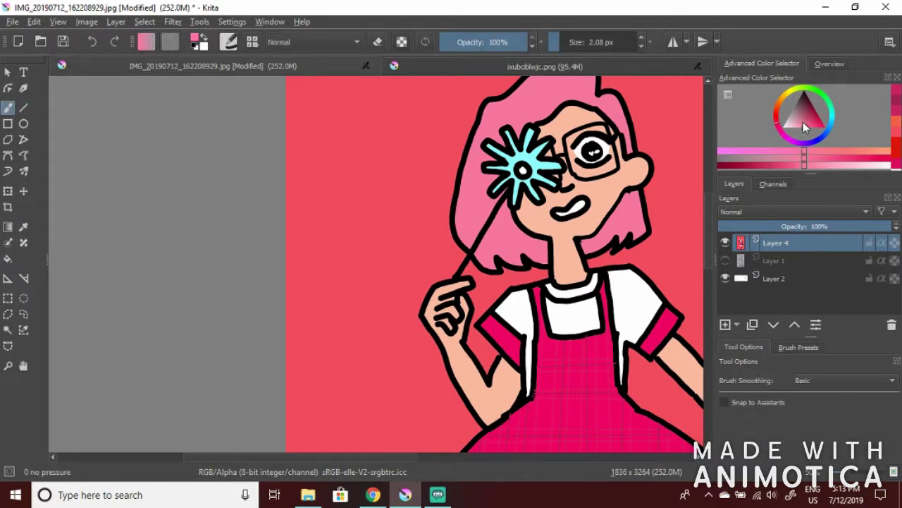
click(805, 130)
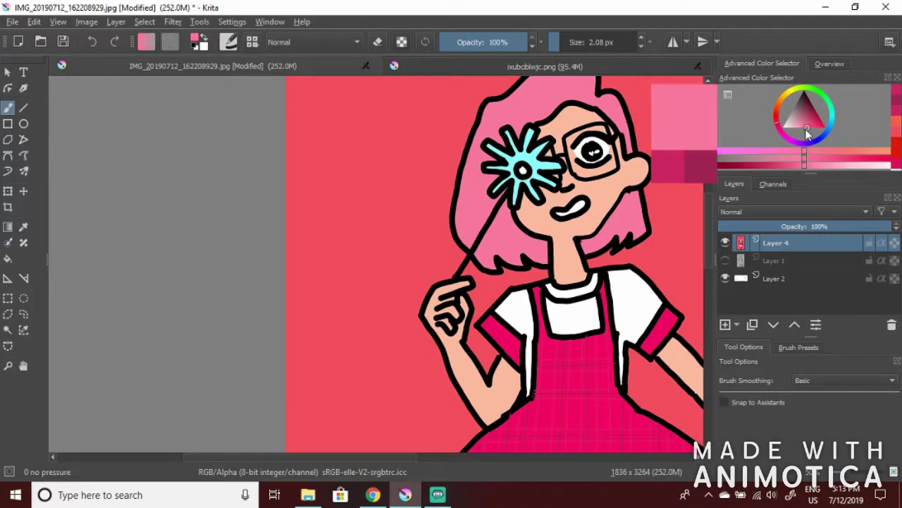
click(811, 129)
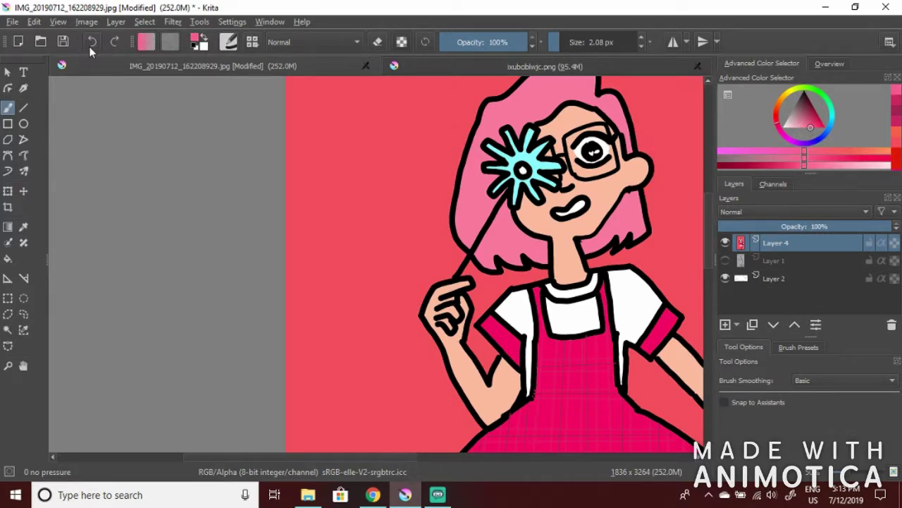
Set the brush size to 29.29 px, try deeper pink strokes on the hair beside the neck and undo them
click(575, 42)
mouse_move(461, 220)
mouse_down()
mouse_move(474, 219)
mouse_move(462, 211)
mouse_up()
click(94, 41)
click(93, 42)
scroll(540, 252, up, 3)
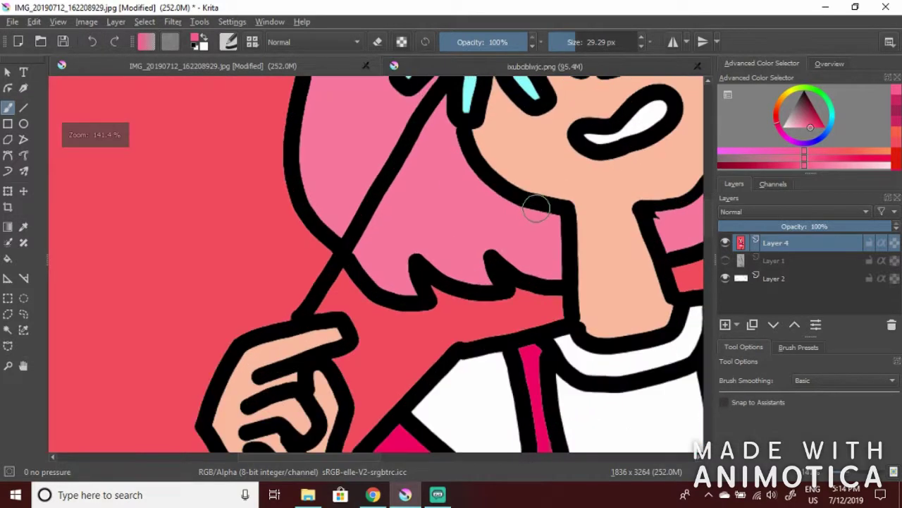
mouse_move(545, 239)
mouse_down()
mouse_move(519, 242)
mouse_move(503, 221)
mouse_move(441, 193)
mouse_up()
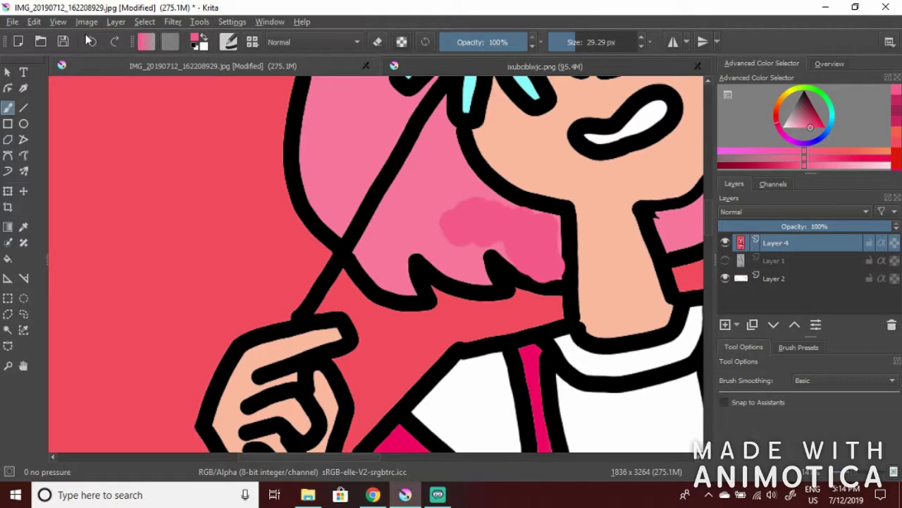
click(92, 40)
click(92, 41)
Switch to the Basic-2 Opacity preset at 40 px and shade the lower hair on both sides of the neck
click(228, 42)
click(465, 91)
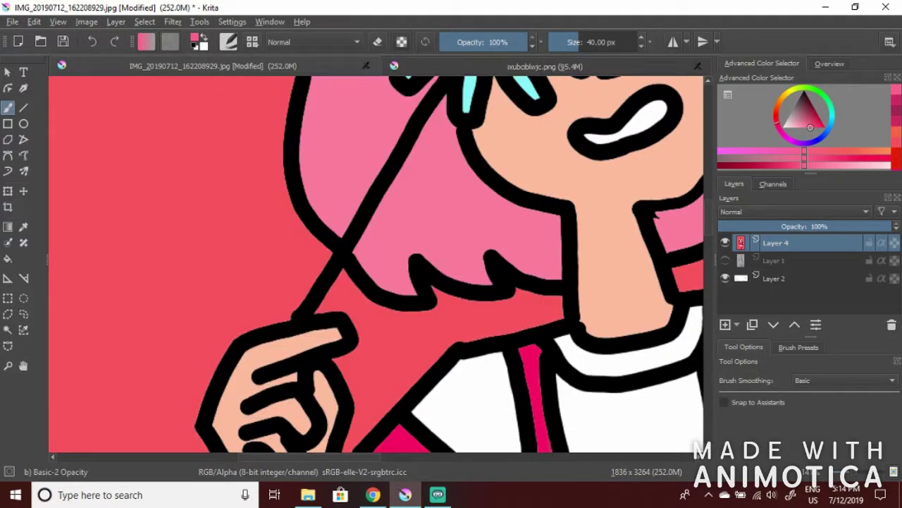
mouse_move(459, 174)
mouse_down()
mouse_move(490, 216)
mouse_move(534, 232)
mouse_move(395, 211)
mouse_move(454, 192)
mouse_up()
scroll(502, 184, down, 4)
scroll(561, 163, up, 4)
mouse_move(508, 286)
mouse_down()
mouse_move(505, 293)
mouse_move(603, 250)
mouse_up()
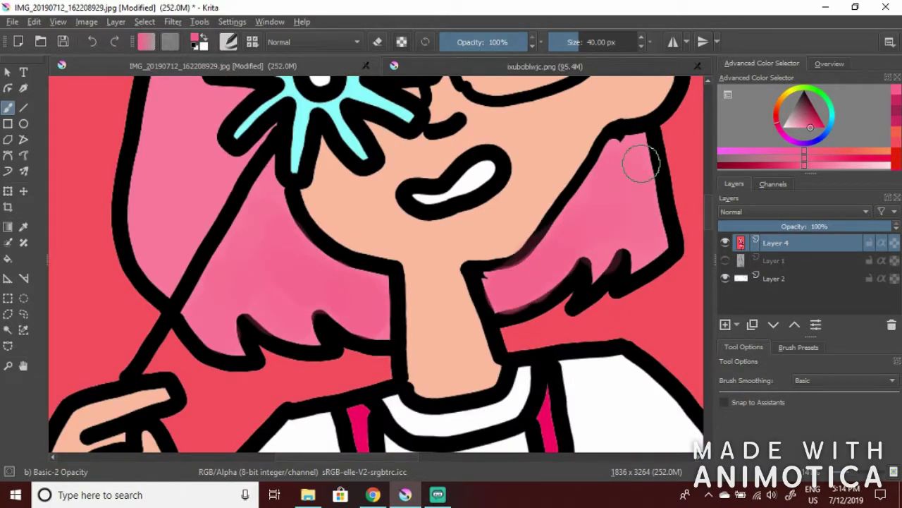
Shade the hair beside the flower, across the top of the head and down past the glasses with deeper pink
scroll(640, 161, down, 5)
scroll(606, 163, up, 3)
scroll(607, 163, up, 2)
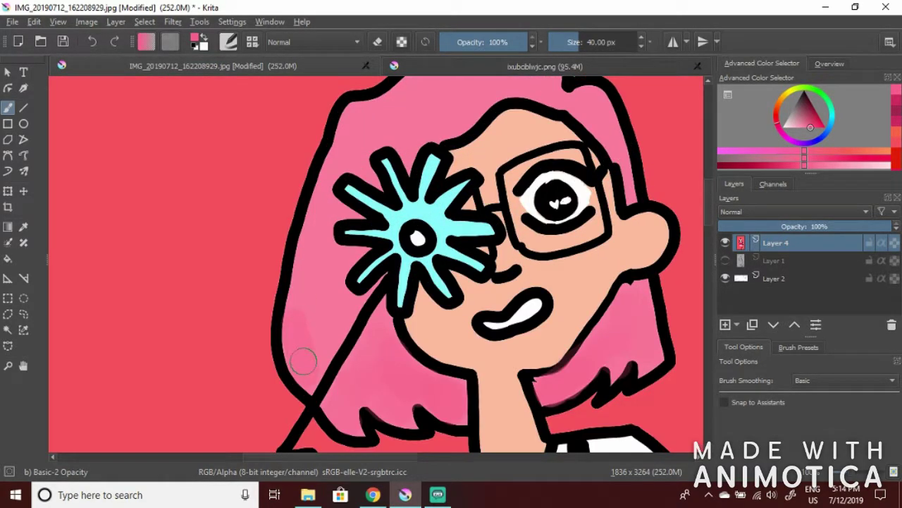
drag(339, 255, 301, 357)
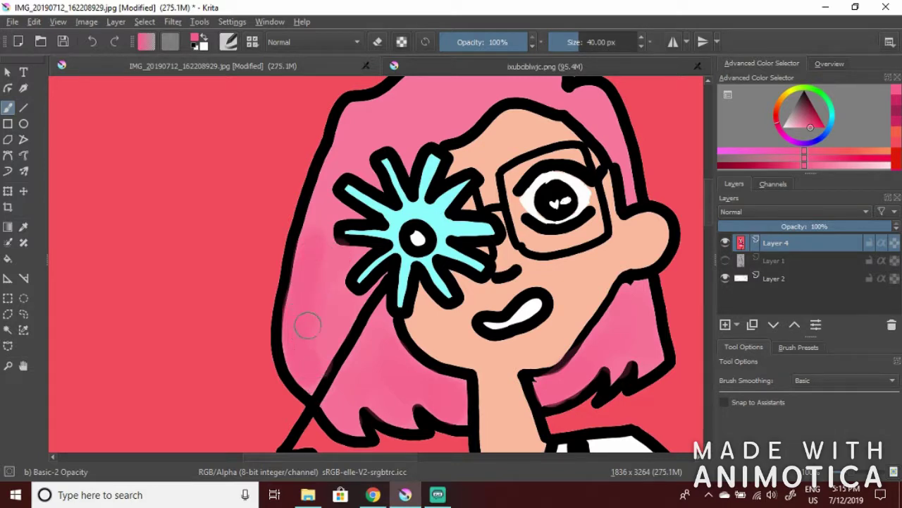
scroll(328, 172, down, 5)
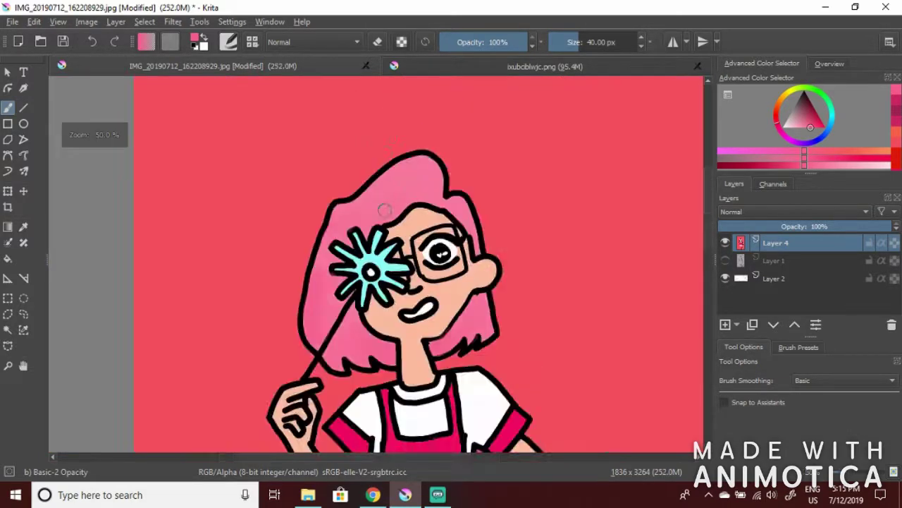
scroll(459, 211, up, 6)
mouse_move(469, 133)
mouse_down()
mouse_move(494, 133)
mouse_move(420, 120)
mouse_move(298, 184)
mouse_move(406, 145)
mouse_up()
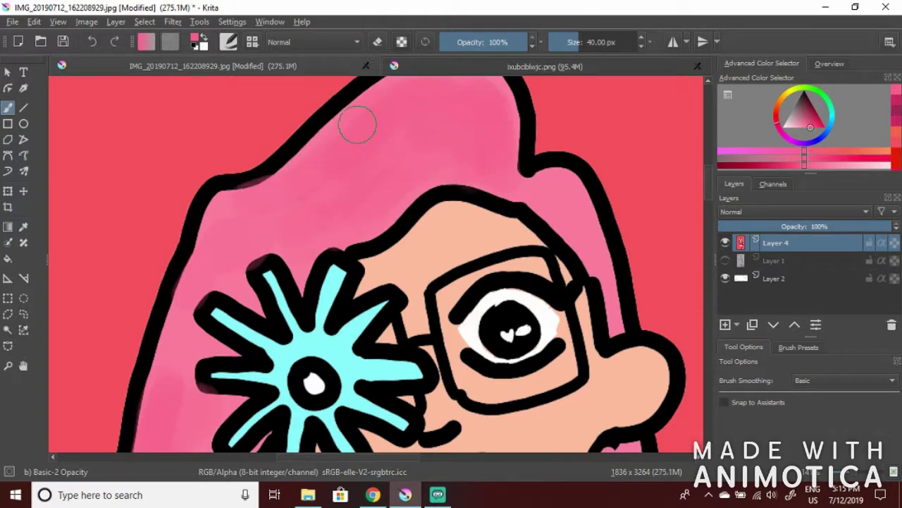
drag(532, 189, 605, 282)
Set the brush size to 9.33 px, use a darker pink sampled on the canvas and add fine strand strokes to the hair
click(574, 44)
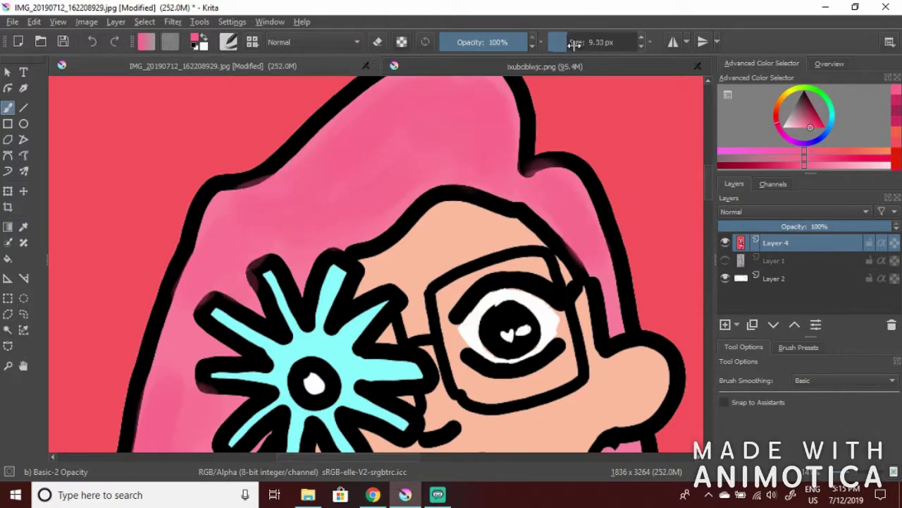
ctrl+click(469, 99)
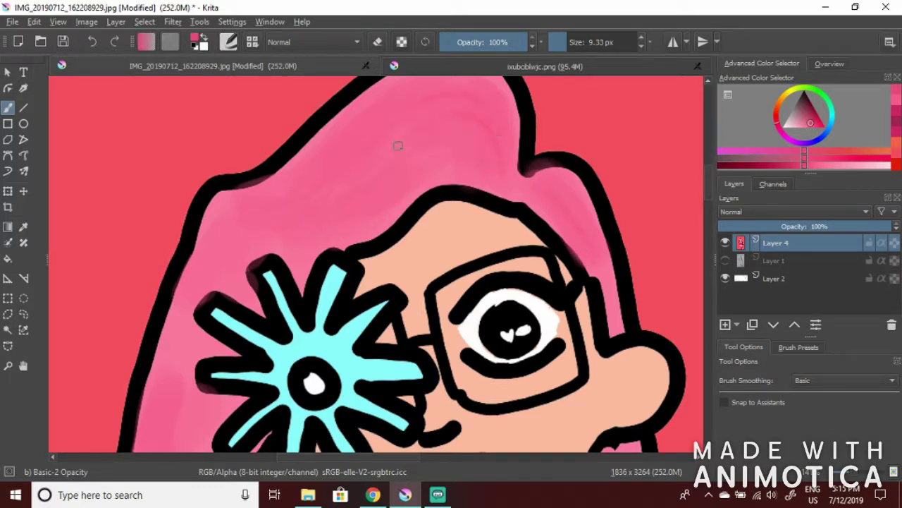
scroll(235, 234, down, 5)
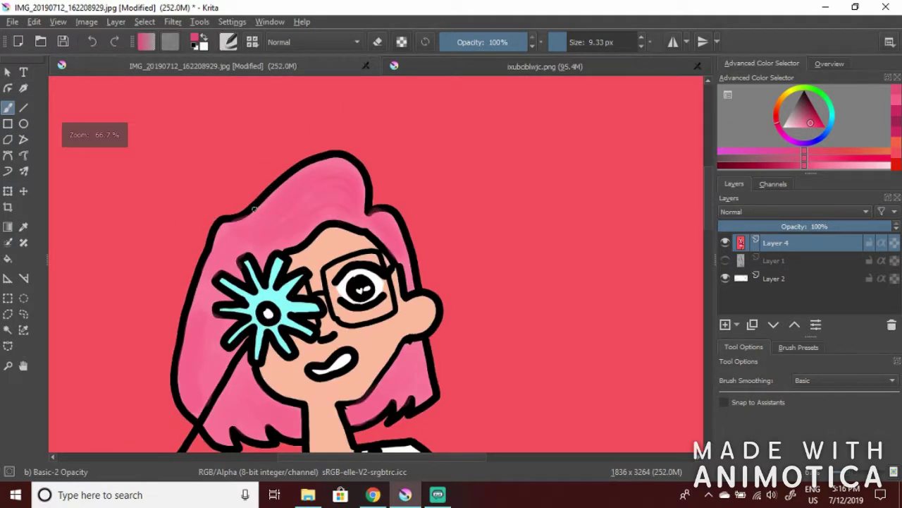
scroll(466, 184, up, 3)
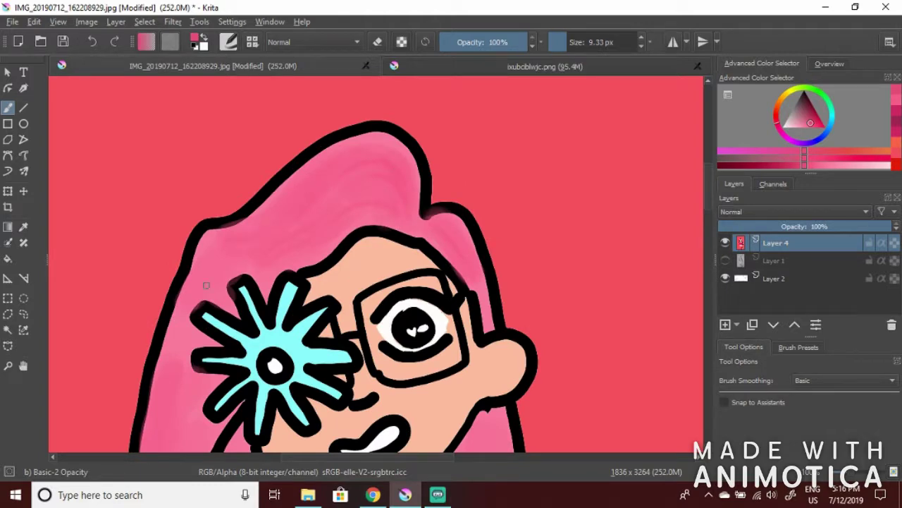
scroll(221, 243, down, 2)
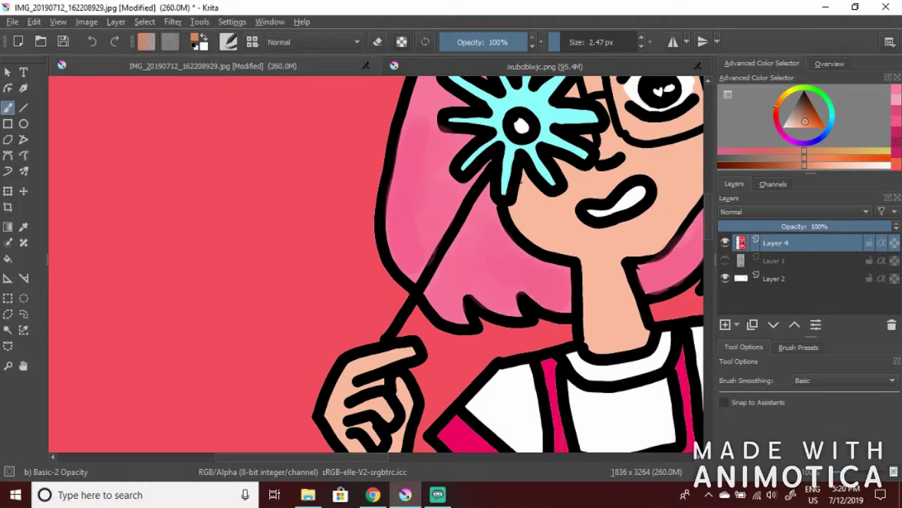
Switch to the Basic-3 Flow preset at 40 px, try brownish-orange shading across the nose and cheek and undo it
click(228, 41)
click(251, 41)
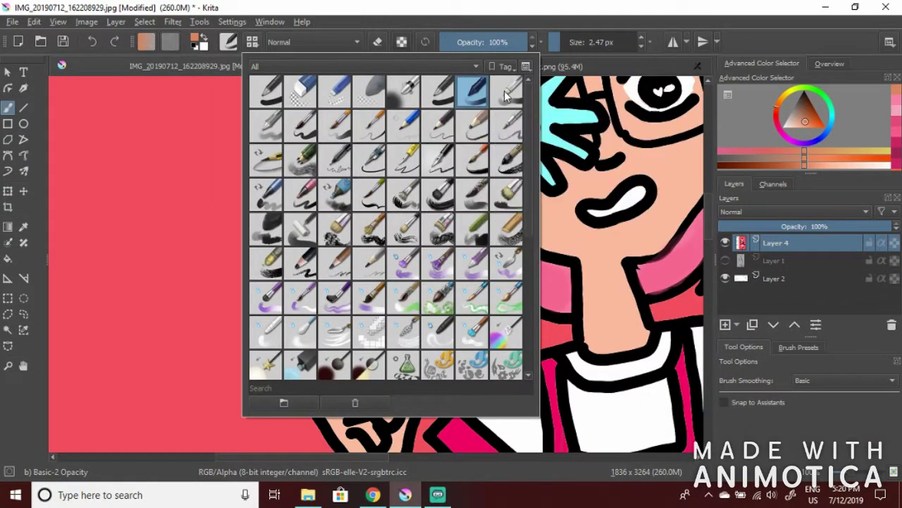
click(508, 88)
mouse_move(696, 156)
mouse_down()
mouse_move(670, 149)
mouse_move(601, 159)
mouse_up()
scroll(503, 130, down, 2)
scroll(609, 126, up, 2)
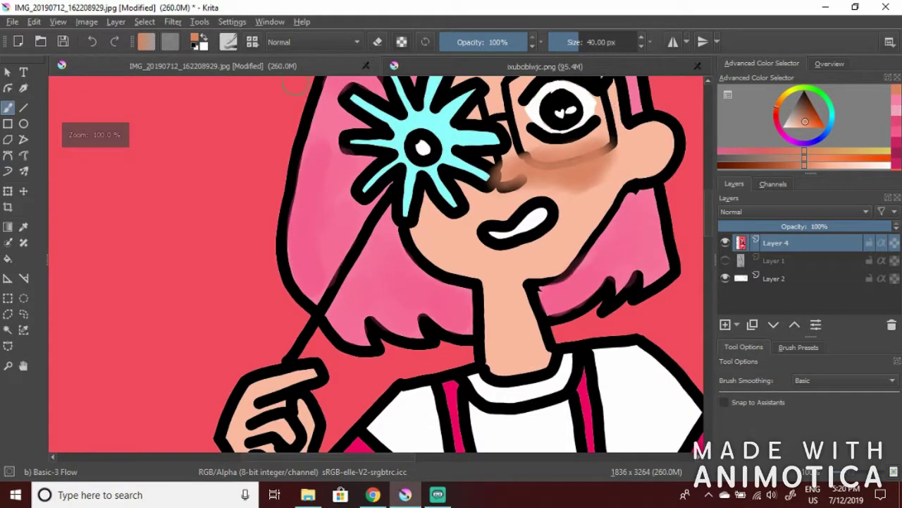
click(93, 41)
Switch back to the Basic-2 Opacity preset at 40 px and shade the nose and cheek below the glasses in brownish orange
click(251, 43)
click(471, 91)
click(556, 161)
mouse_move(516, 170)
mouse_down()
mouse_move(608, 144)
mouse_move(562, 170)
mouse_move(526, 158)
mouse_move(545, 167)
mouse_move(567, 138)
mouse_up()
scroll(650, 166, down, 2)
scroll(639, 141, up, 3)
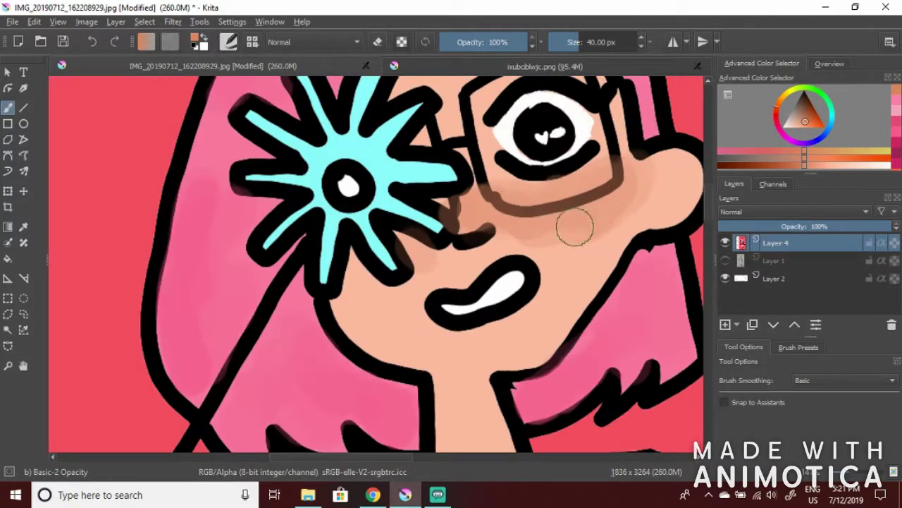
drag(634, 218, 624, 189)
drag(561, 196, 493, 196)
scroll(524, 205, down, 2)
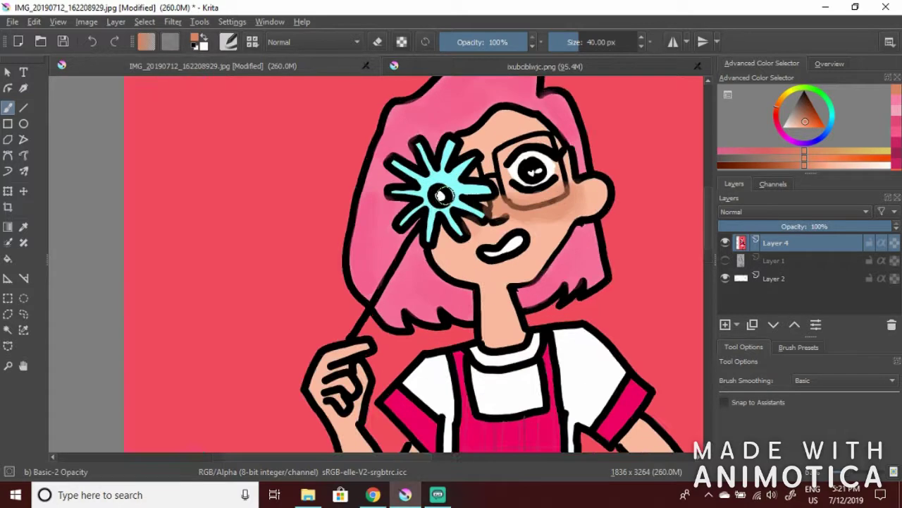
Choose a darker brown, use a solid brush preset at 0.05 px and dot freckles across the nose and cheek
click(802, 113)
click(233, 48)
click(252, 43)
click(266, 91)
click(559, 30)
drag(559, 39, 552, 42)
scroll(551, 127, up, 2)
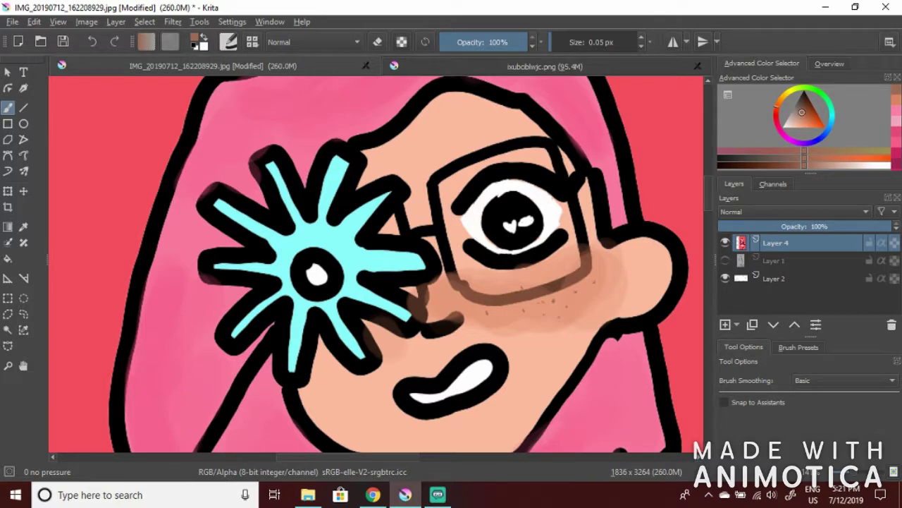
scroll(453, 225, down, 1)
scroll(465, 227, up, 1)
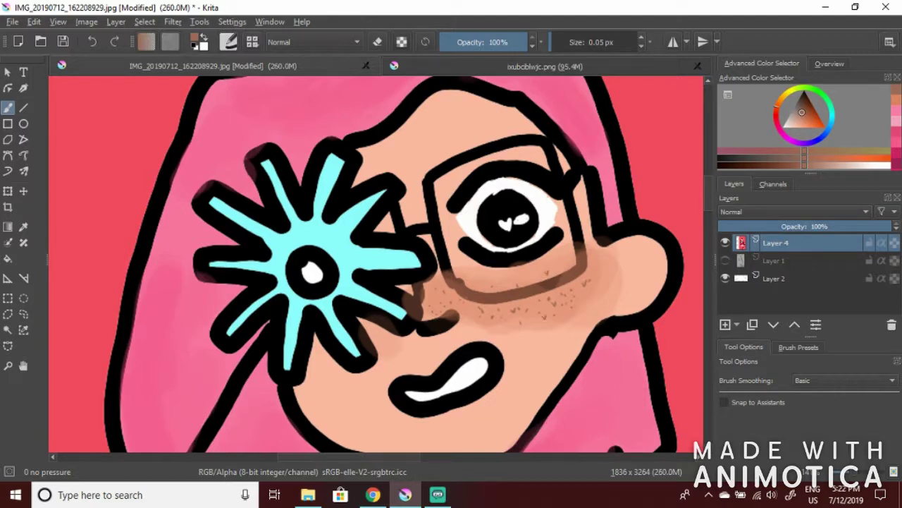
key(minus)
key(minus)
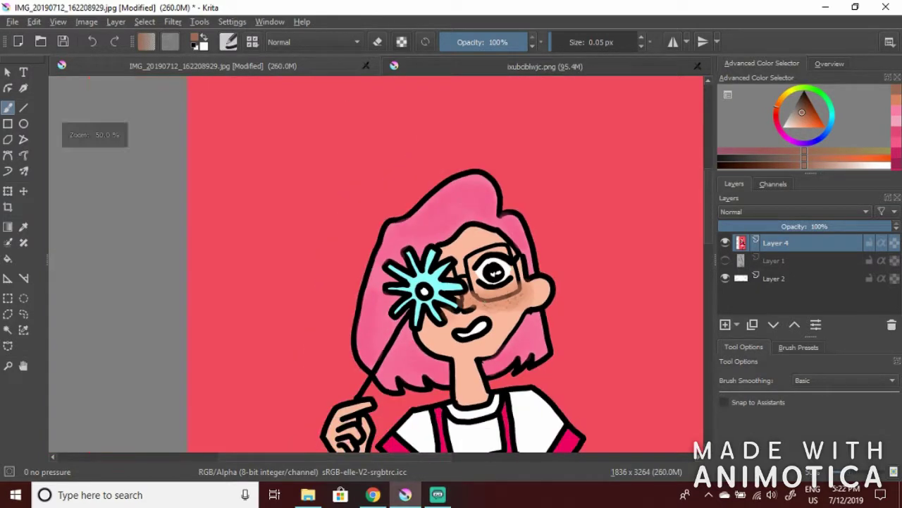
Choose light pink from the colour history, draw a small heart on the hair below the flower and undo the last mark
click(896, 112)
scroll(406, 270, up, 2)
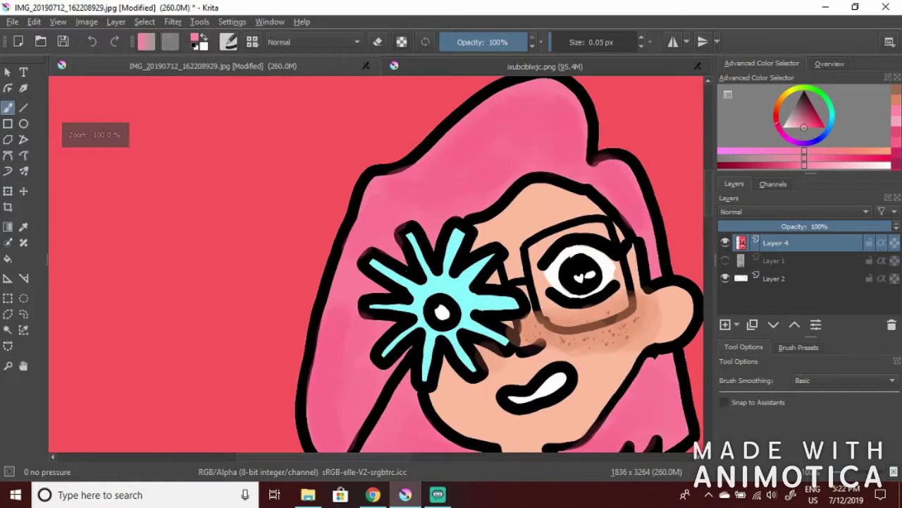
key(minus)
key(minus)
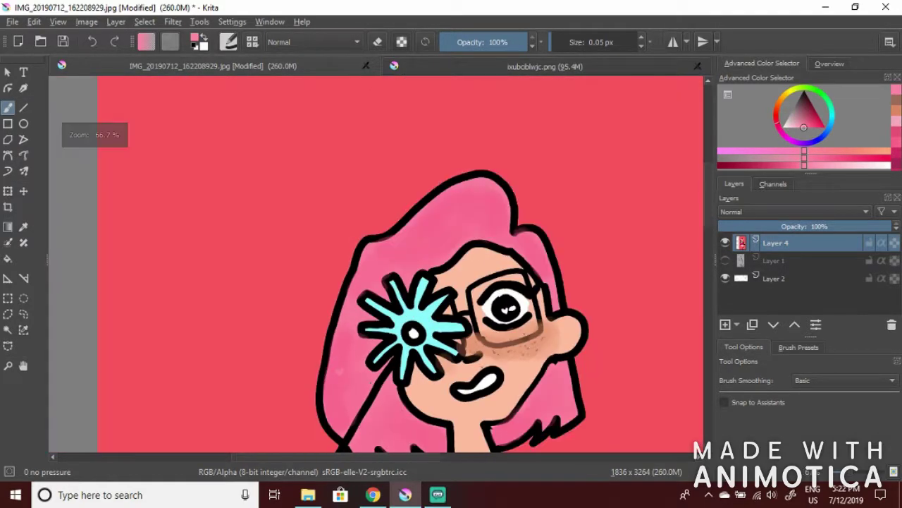
key(plus)
scroll(468, 265, up, 3)
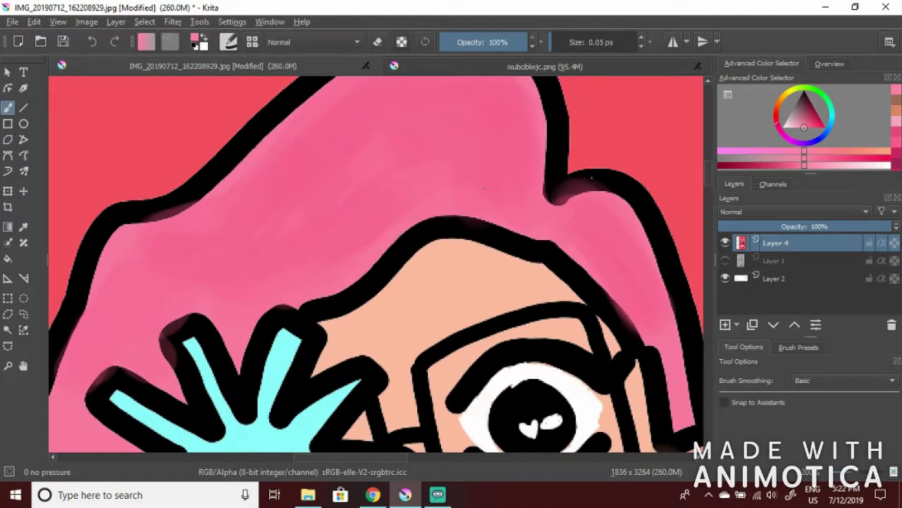
key(minus)
key(minus)
key(minus)
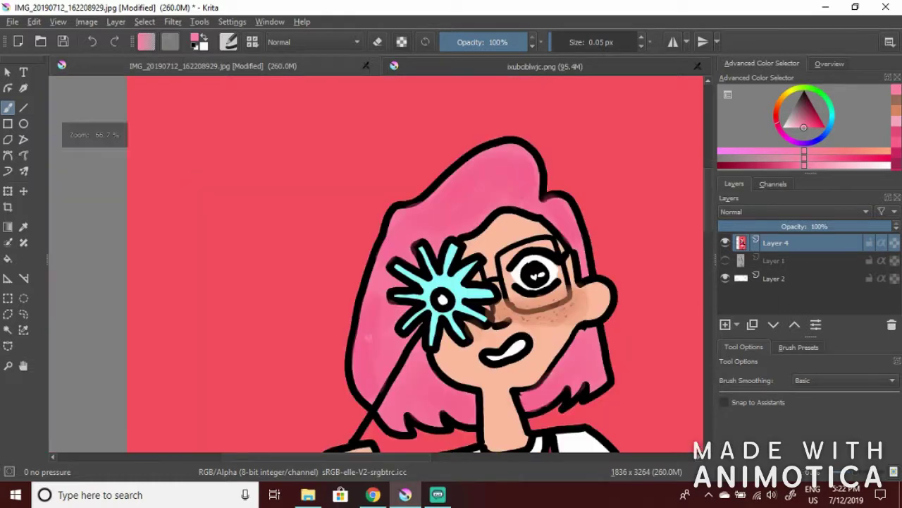
click(91, 42)
Sample the brownish-orange cheek shading and shade both knees below the dress with the Basic-2 Opacity brush at 40 px
scroll(543, 318, down, 2)
mouse_move(707, 229)
mouse_down()
mouse_move(698, 326)
mouse_move(698, 279)
mouse_up()
click(225, 41)
click(474, 100)
click(24, 226)
click(561, 130)
scroll(507, 423, up, 2)
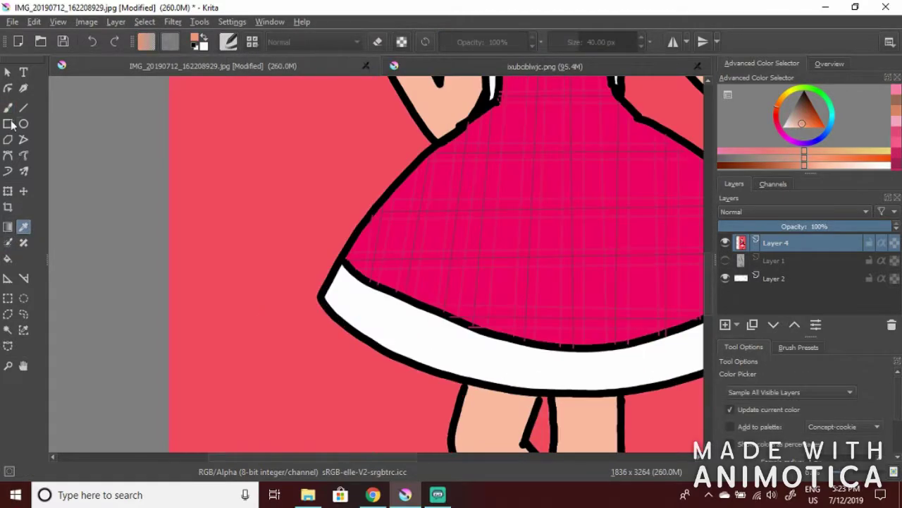
click(8, 108)
click(706, 247)
drag(708, 249, 709, 351)
drag(491, 216, 474, 207)
mouse_move(572, 205)
mouse_down()
mouse_move(606, 209)
mouse_move(581, 197)
mouse_move(586, 230)
mouse_up()
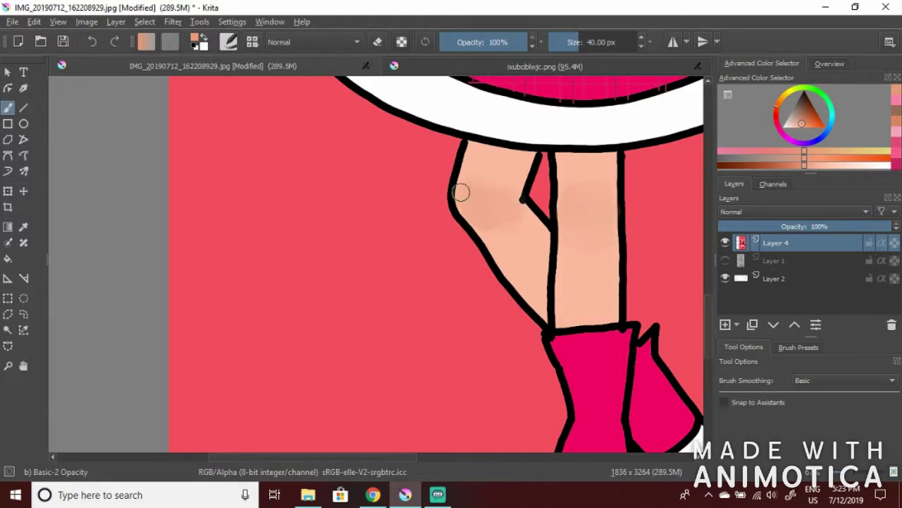
Draw a white highlight outline along the upper left edge of the hair with a 4.52 px brush
click(227, 41)
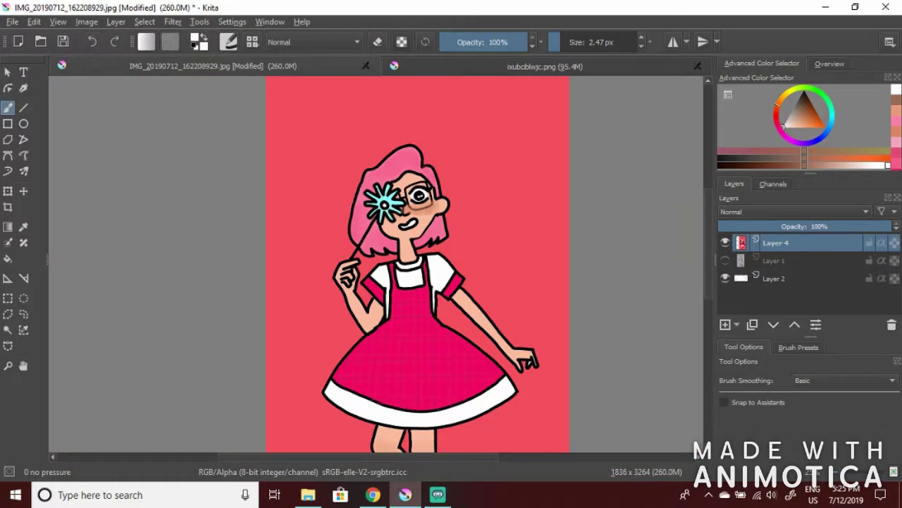
scroll(368, 109, up, 3)
click(570, 42)
drag(319, 155, 306, 217)
click(92, 41)
click(563, 42)
drag(366, 149, 336, 205)
click(93, 42)
scroll(285, 350, up, 1)
scroll(397, 272, up, 2)
mouse_move(397, 272)
mouse_down()
mouse_move(420, 201)
mouse_move(443, 169)
mouse_move(438, 175)
mouse_move(487, 164)
mouse_move(554, 104)
mouse_up()
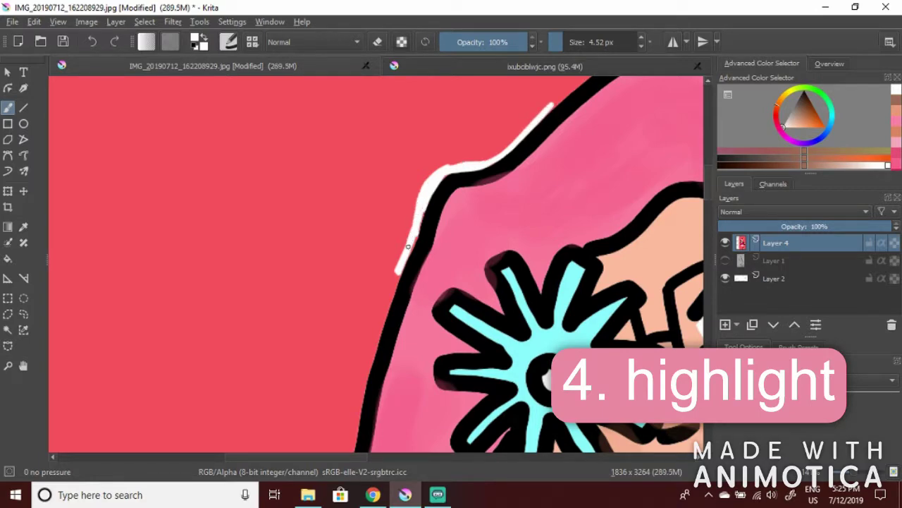
scroll(423, 212, down, 4)
scroll(471, 198, up, 3)
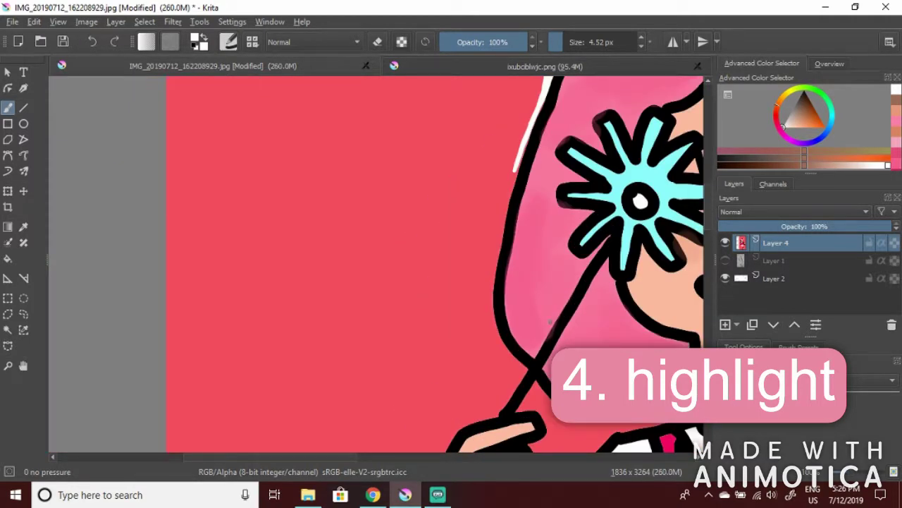
mouse_move(524, 368)
mouse_down()
mouse_move(496, 329)
mouse_move(492, 296)
mouse_move(514, 173)
mouse_move(499, 240)
mouse_up()
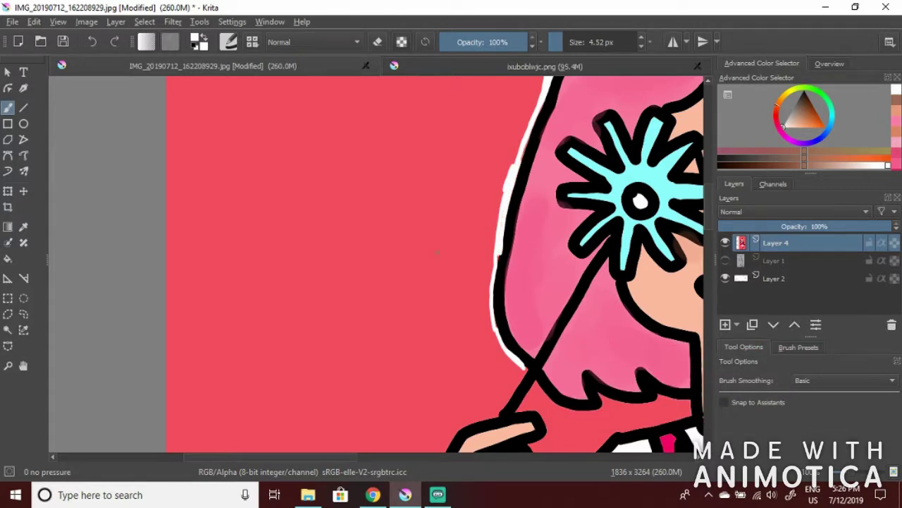
scroll(381, 152, down, 2)
scroll(458, 153, up, 2)
click(96, 44)
click(96, 44)
click(96, 44)
click(114, 44)
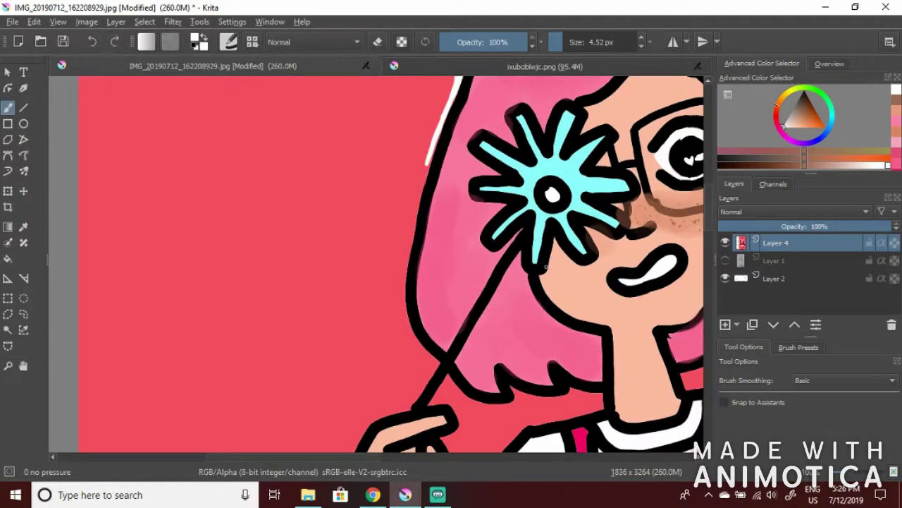
Outline the left side of the hair in white, past the flower stem and around the first hair tip
mouse_move(406, 254)
mouse_down()
mouse_move(422, 163)
mouse_move(414, 214)
mouse_up()
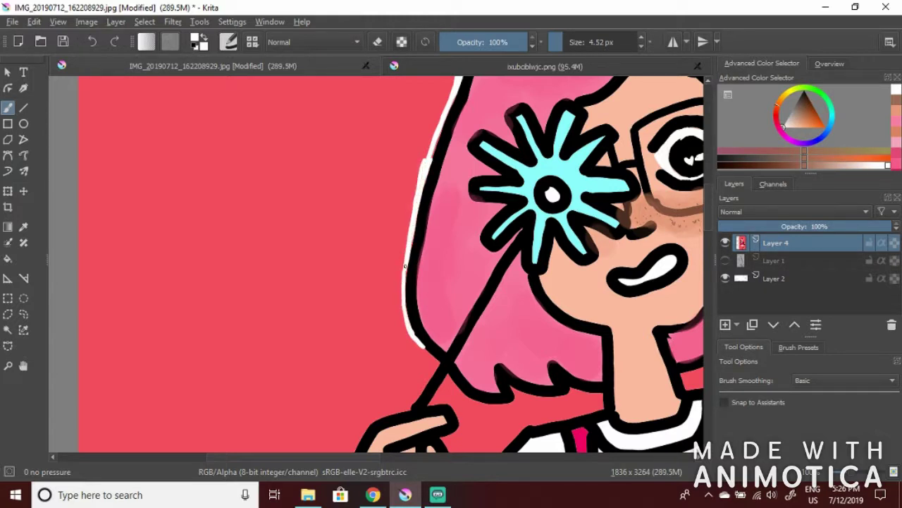
drag(460, 392, 511, 406)
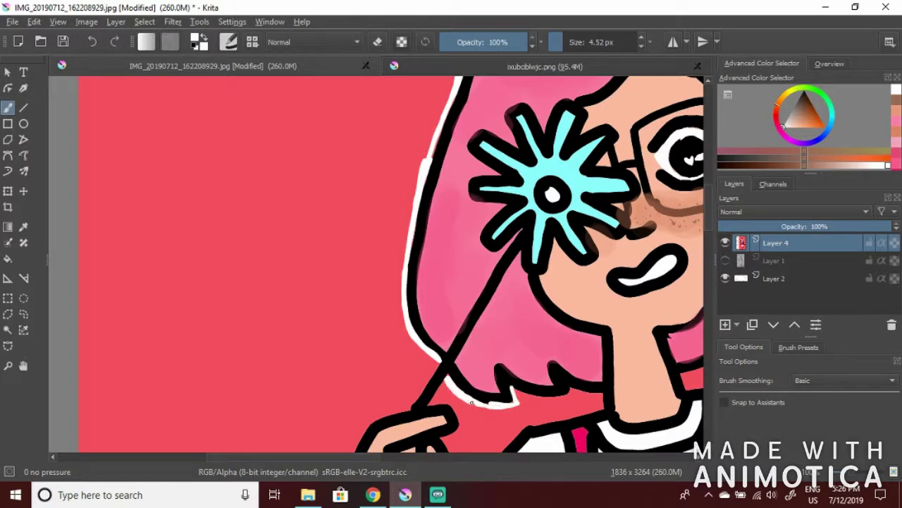
scroll(496, 406, down, 2)
scroll(473, 268, up, 4)
drag(423, 323, 445, 268)
drag(438, 327, 450, 279)
Undo the white strokes at the hair tips and retrace the jagged lower edge of the hair in white
scroll(472, 227, down, 5)
scroll(479, 331, up, 4)
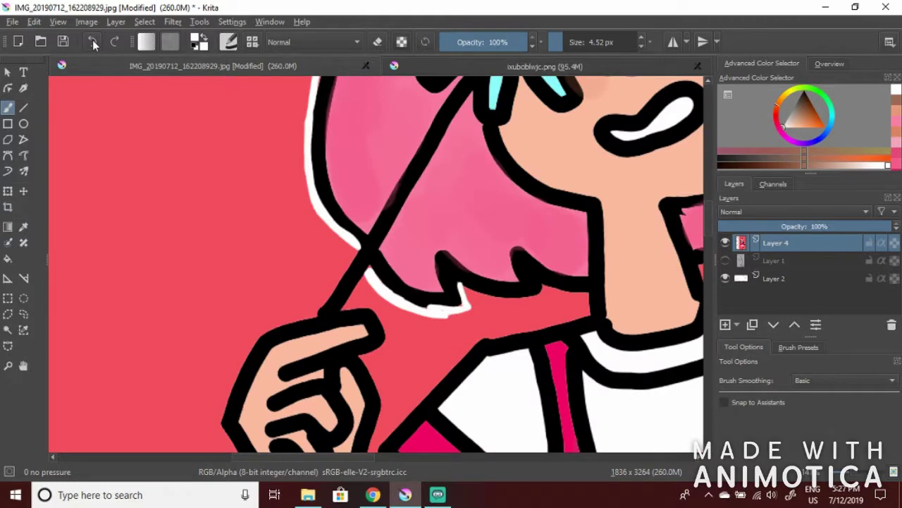
click(92, 40)
scroll(423, 247, down, 3)
scroll(429, 243, up, 4)
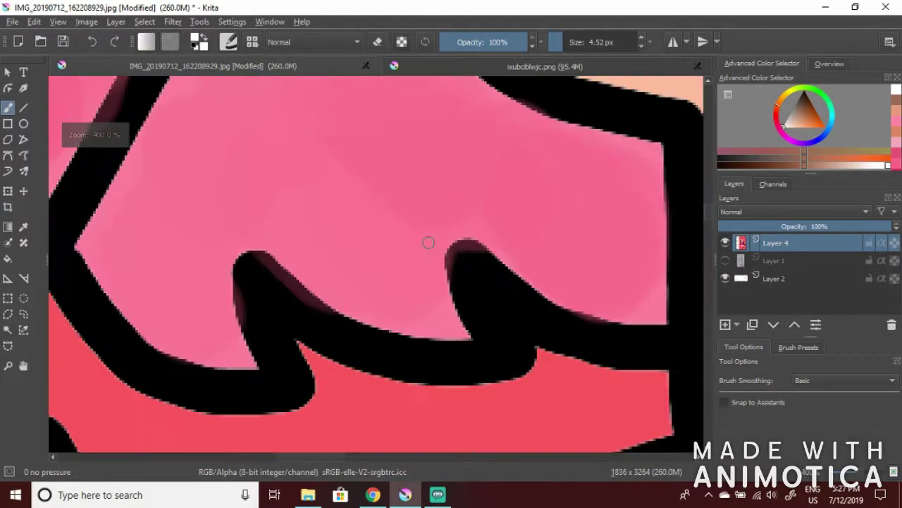
mouse_move(159, 283)
mouse_down()
mouse_move(185, 312)
mouse_move(268, 363)
mouse_move(347, 354)
mouse_up()
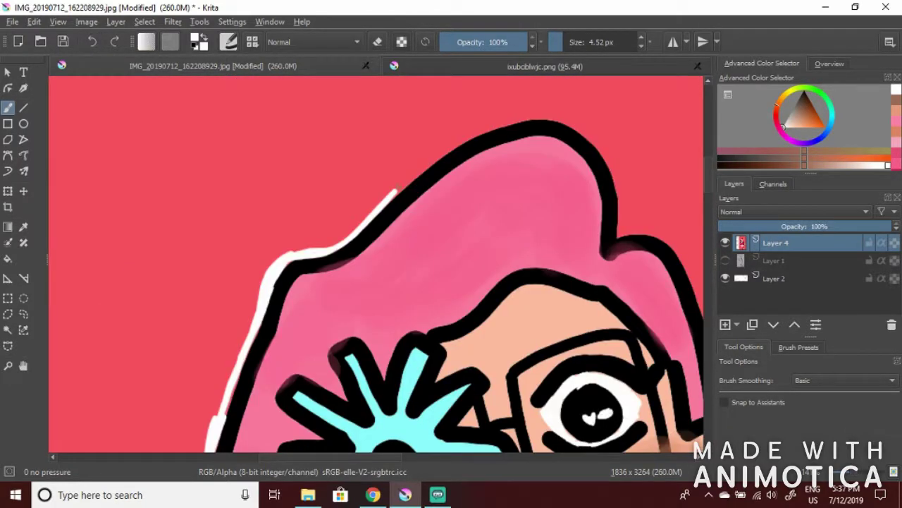
Outline the top and right side of the hair and the ear in white, redoing the stroke around the ear
mouse_move(394, 189)
mouse_down()
mouse_move(502, 120)
mouse_move(557, 113)
mouse_move(603, 153)
mouse_move(614, 234)
mouse_move(668, 242)
mouse_move(700, 308)
mouse_up()
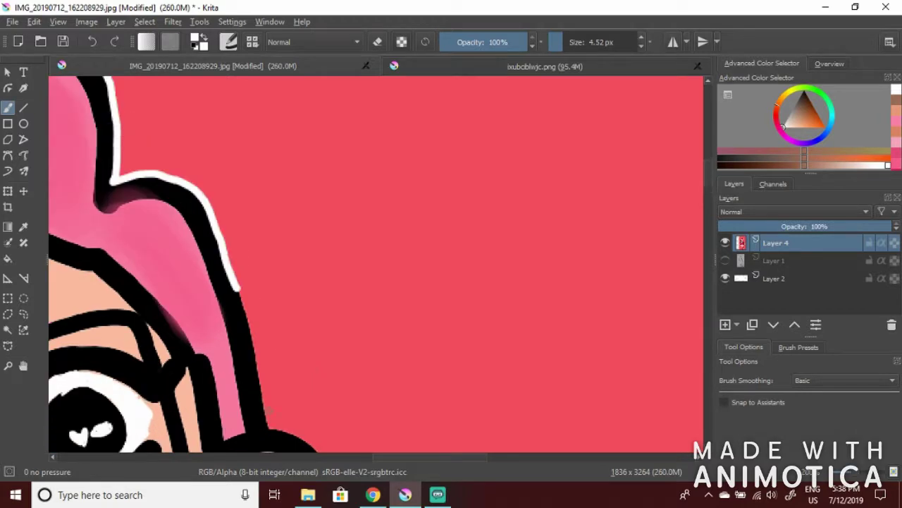
drag(273, 427, 239, 291)
drag(709, 183, 711, 208)
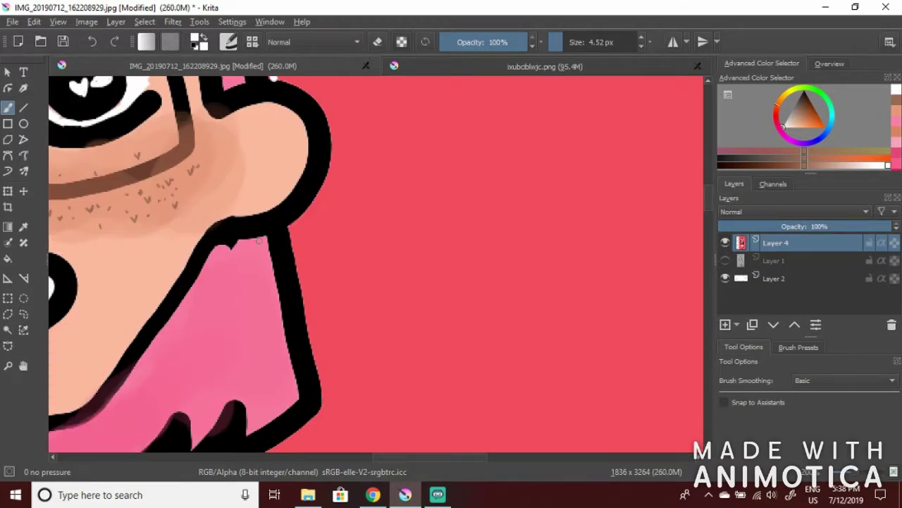
mouse_move(287, 227)
mouse_down()
mouse_move(315, 345)
mouse_move(296, 428)
mouse_move(270, 448)
mouse_move(320, 124)
mouse_up()
key(ctrl+z)
mouse_move(272, 79)
mouse_down()
mouse_move(302, 88)
mouse_move(333, 126)
mouse_move(286, 217)
mouse_up()
drag(708, 203, 709, 225)
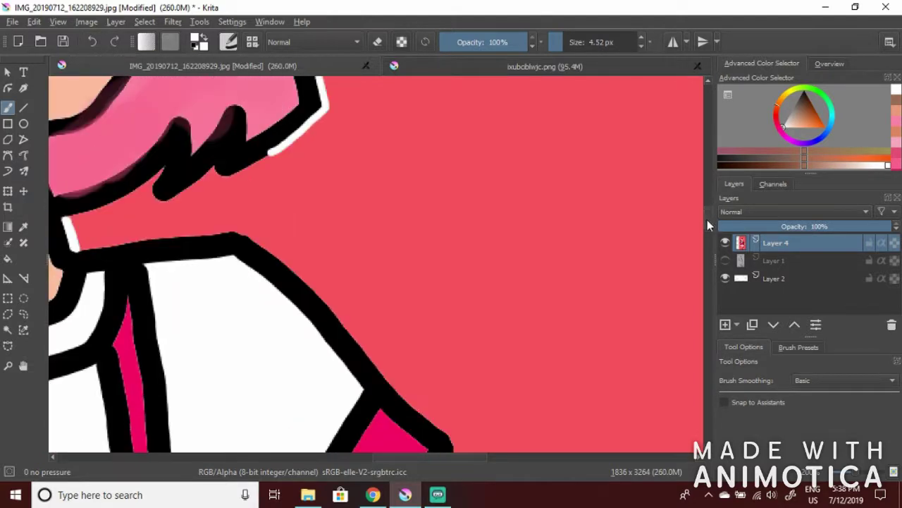
Outline the hair tips beside the neck, the right-hand shoulder and the sleeve cuff in white
mouse_move(65, 220)
mouse_down()
mouse_move(156, 172)
mouse_move(273, 150)
mouse_up()
mouse_move(76, 248)
mouse_down()
mouse_move(228, 226)
mouse_move(277, 250)
mouse_move(443, 435)
mouse_up()
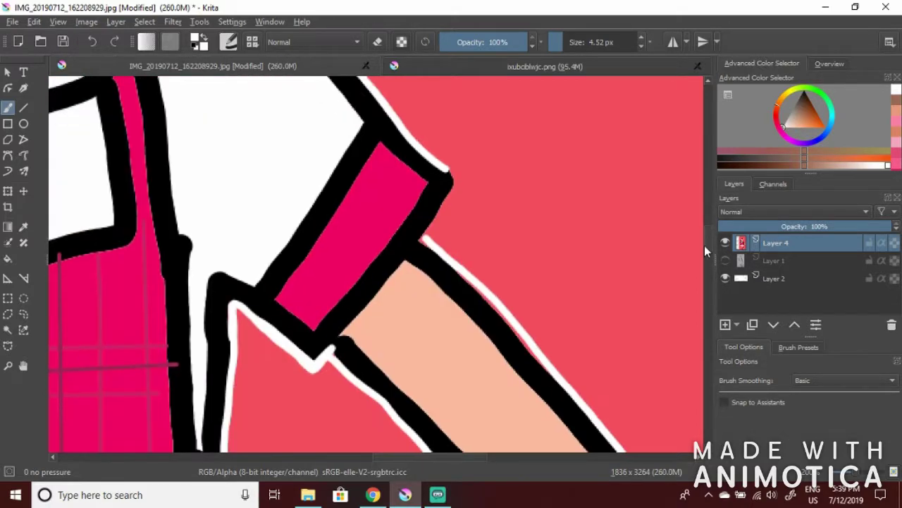
drag(425, 232, 451, 177)
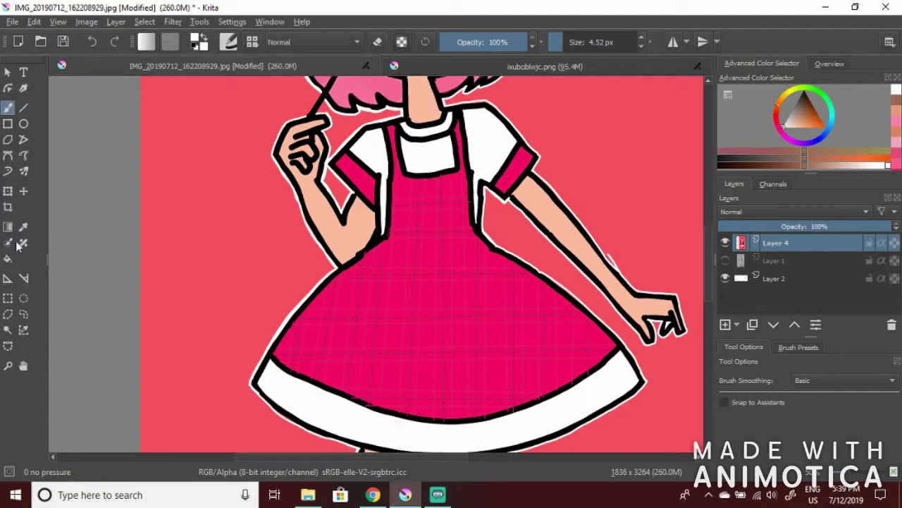
Sample the red background colour and paint over the stray white marks beside the lowered arm's outline
click(24, 226)
click(246, 219)
click(8, 108)
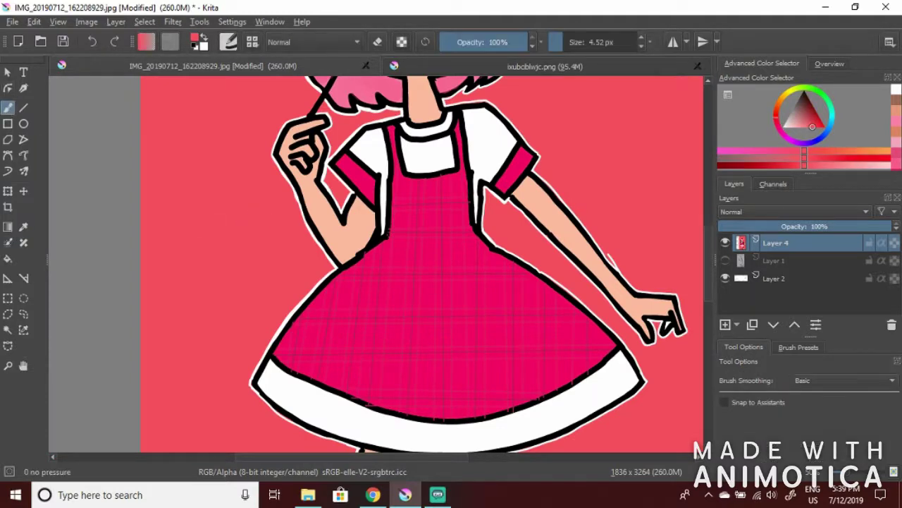
scroll(563, 260, up, 2)
drag(314, 457, 388, 458)
scroll(460, 251, up, 4)
mouse_move(279, 177)
mouse_down()
mouse_move(382, 307)
mouse_move(353, 286)
mouse_up()
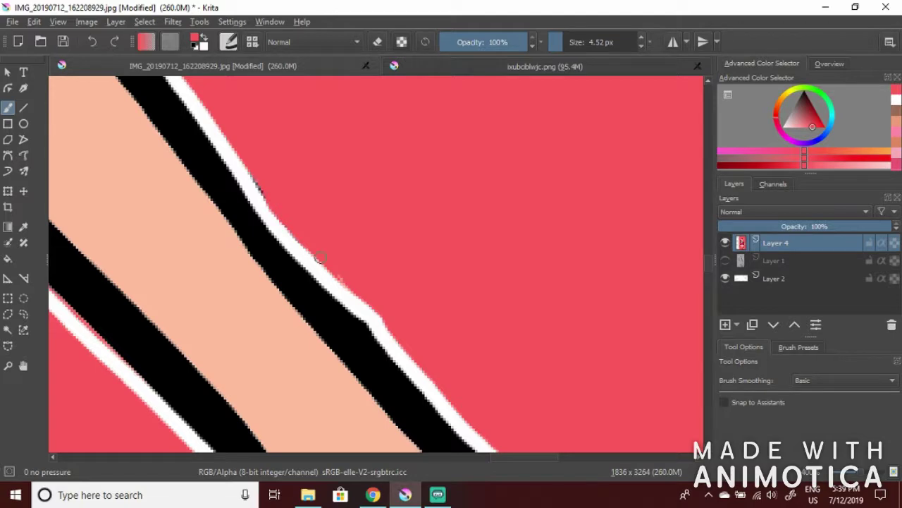
Sample the skin colour and fill the white gap inside the finger of the lowered hand
scroll(291, 220, down, 4)
click(24, 226)
click(7, 258)
scroll(357, 335, up, 2)
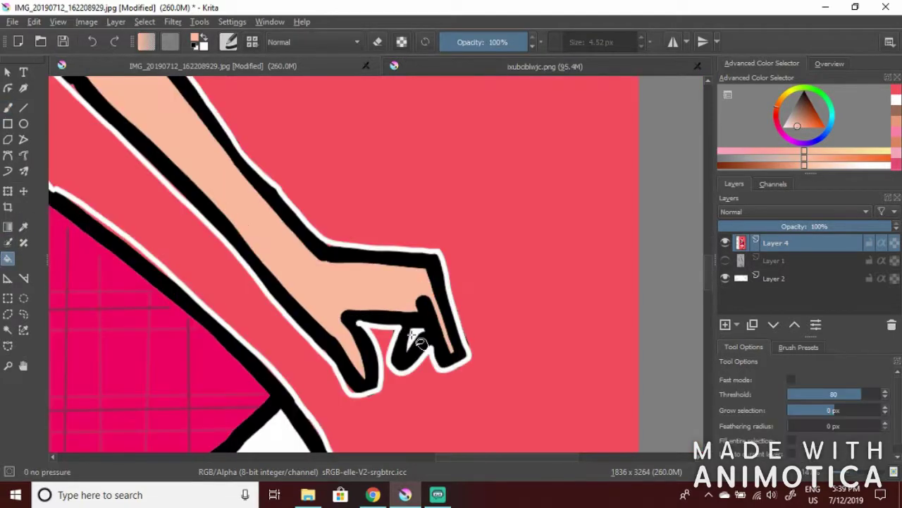
click(419, 341)
Choose white from the colour history and hand-write the artist's name on the background beside the legs
click(8, 108)
scroll(310, 256, down, 4)
drag(435, 457, 348, 458)
scroll(421, 234, down, 2)
scroll(462, 163, up, 1)
scroll(457, 161, down, 1)
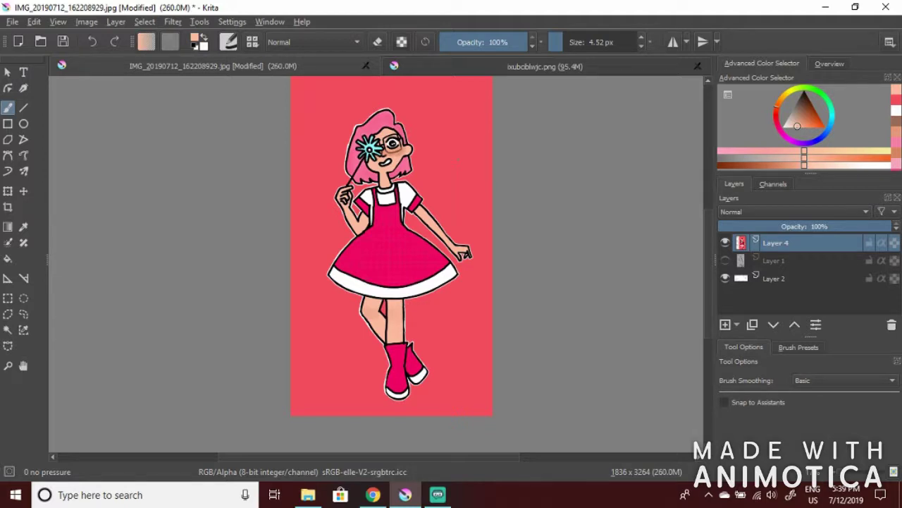
click(896, 110)
scroll(293, 363, up, 3)
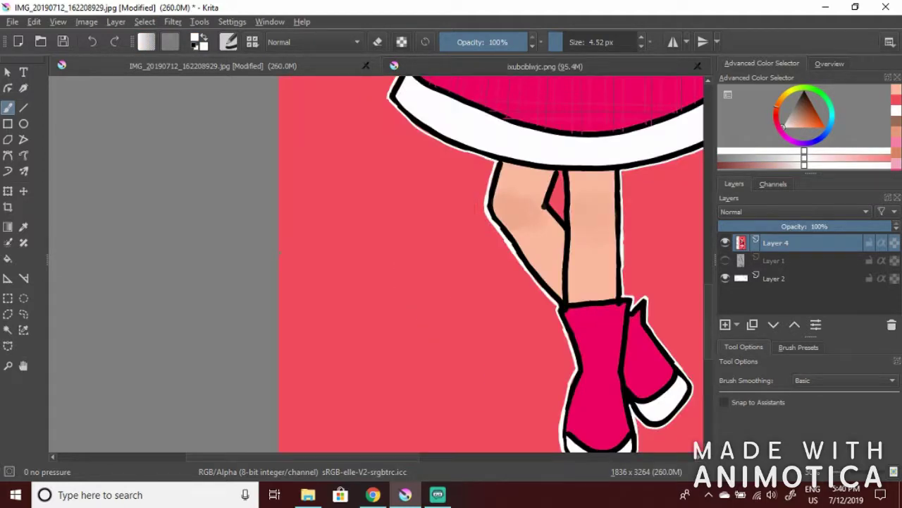
drag(310, 306, 299, 321)
mouse_move(337, 309)
mouse_down()
mouse_move(337, 318)
mouse_move(393, 319)
mouse_up()
drag(396, 309, 406, 324)
drag(419, 310, 414, 310)
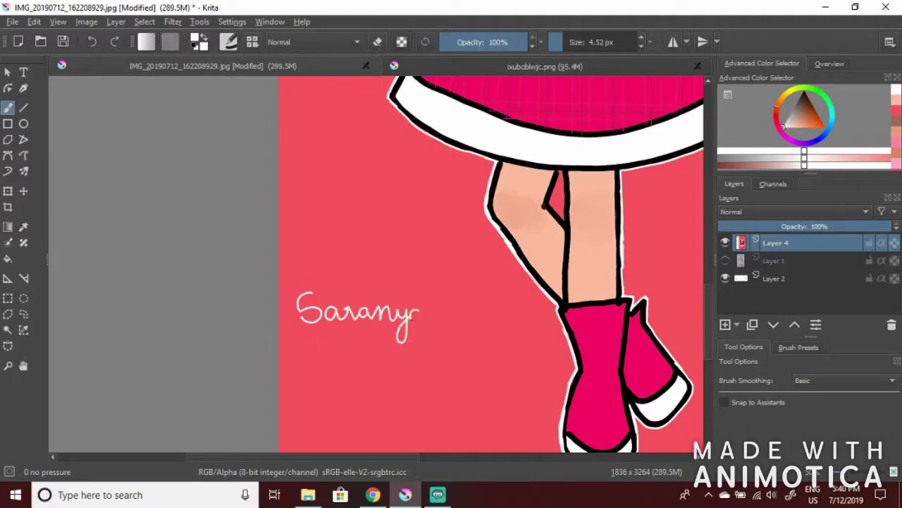
Write 2019 below the name and frame the signature with an inverted and a normal exclamation mark
drag(319, 339, 335, 350)
drag(356, 341, 355, 352)
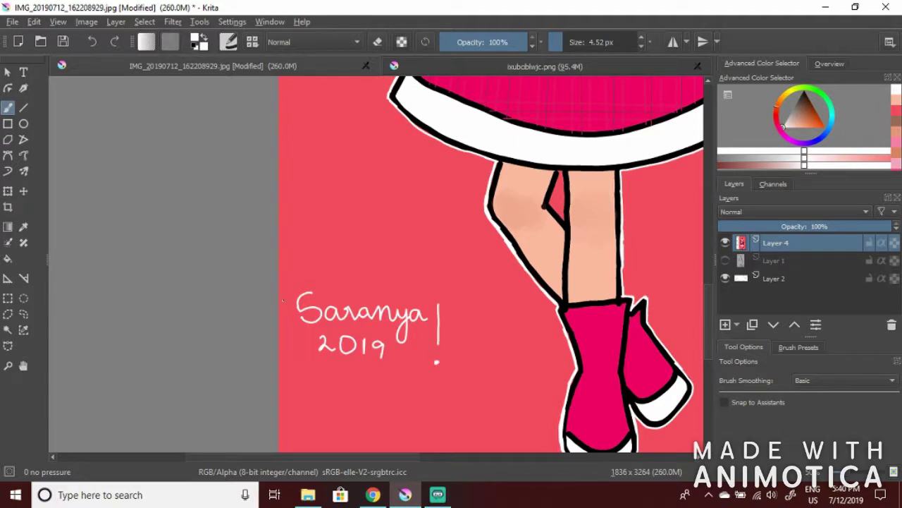
drag(286, 351, 287, 355)
Delete the hidden sketch layer, Layer 1
scroll(462, 267, down, 3)
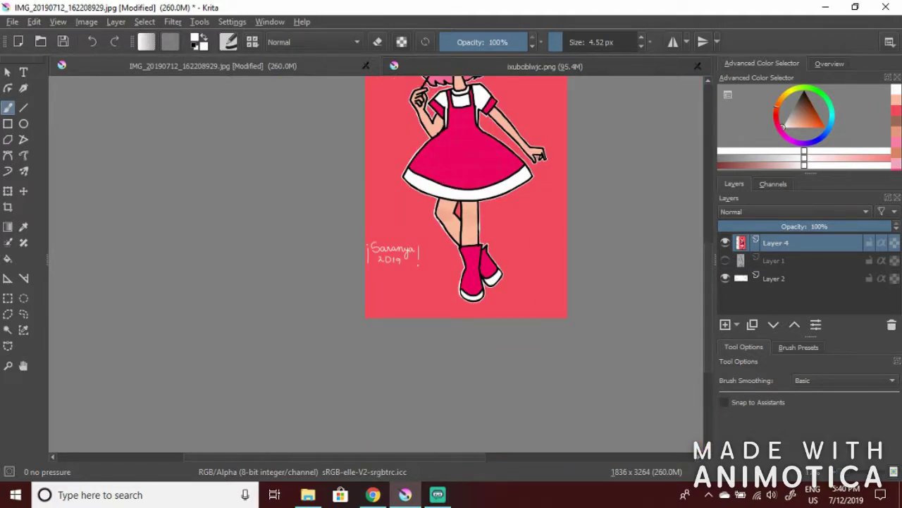
scroll(465, 261, up, 4)
click(773, 260)
click(891, 324)
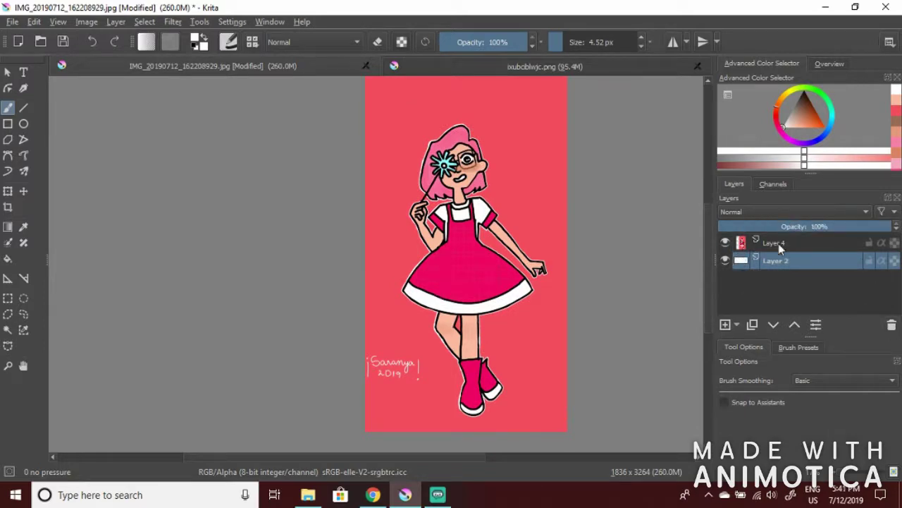
Compare the finished drawing with the older drawing in ixubciblwjc.png
key(plus)
key(minus)
click(564, 63)
click(324, 65)
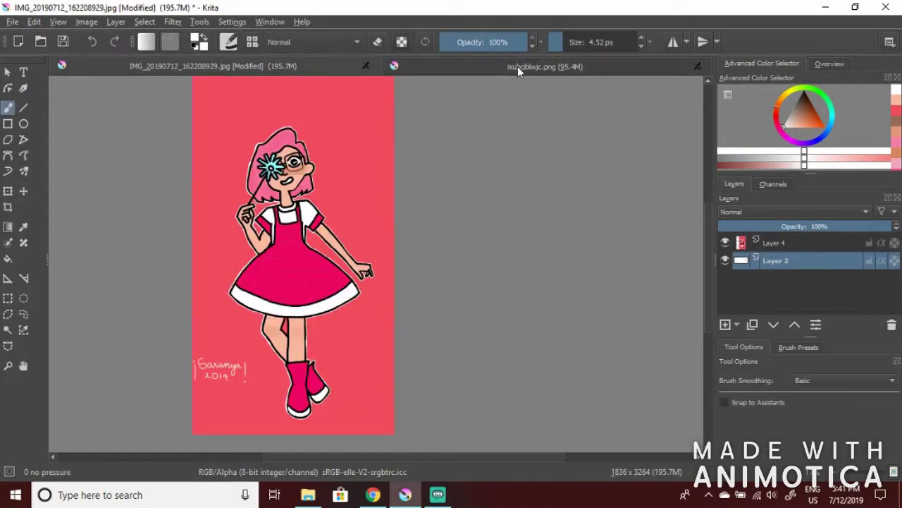
click(518, 66)
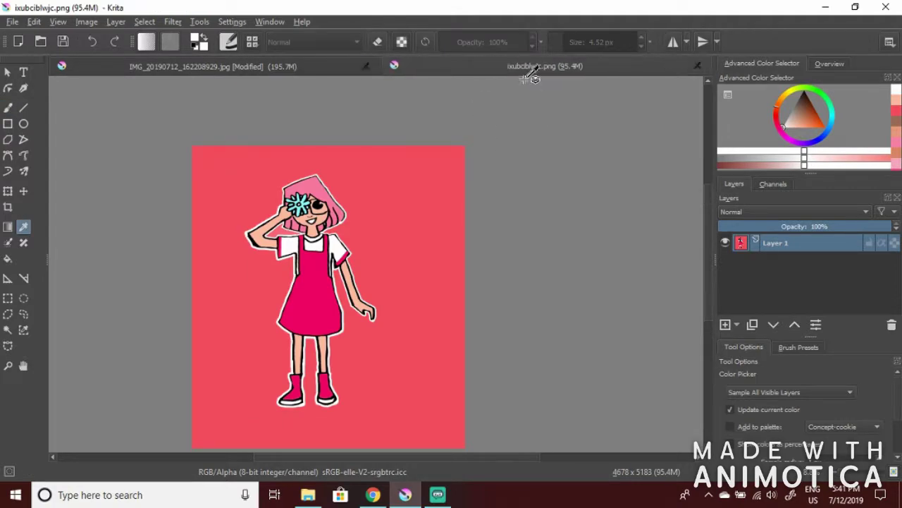
click(321, 64)
click(483, 66)
click(330, 70)
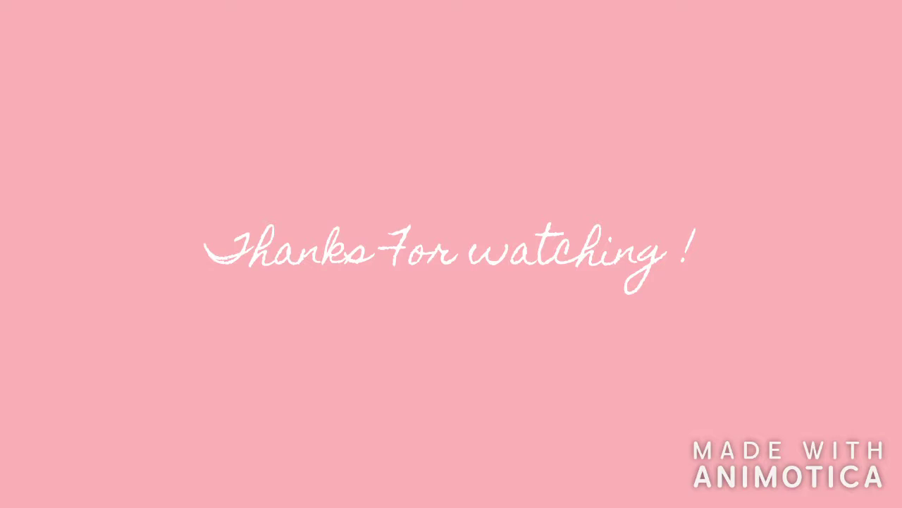